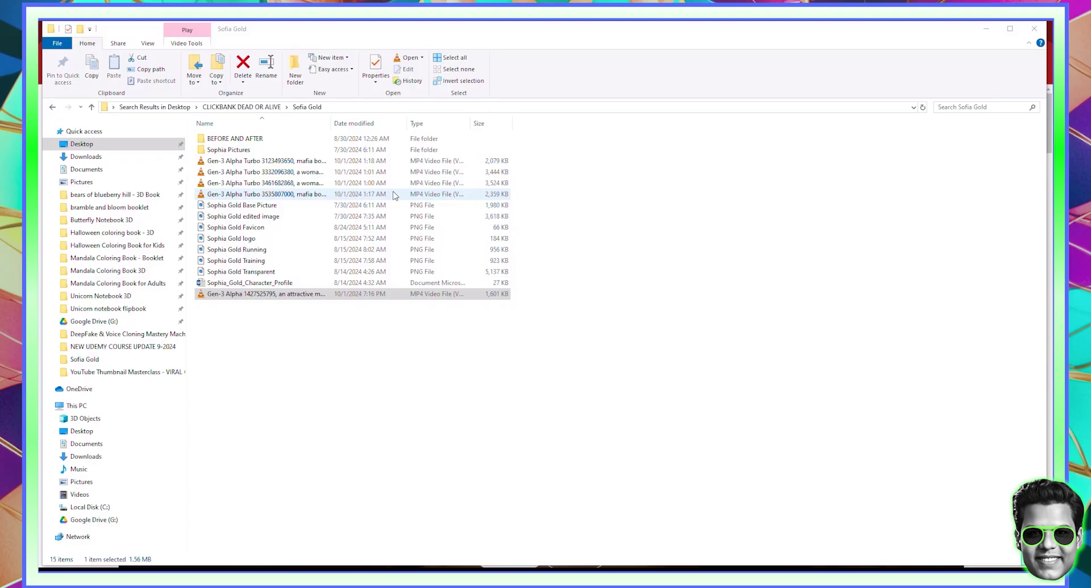
right_click(703, 242)
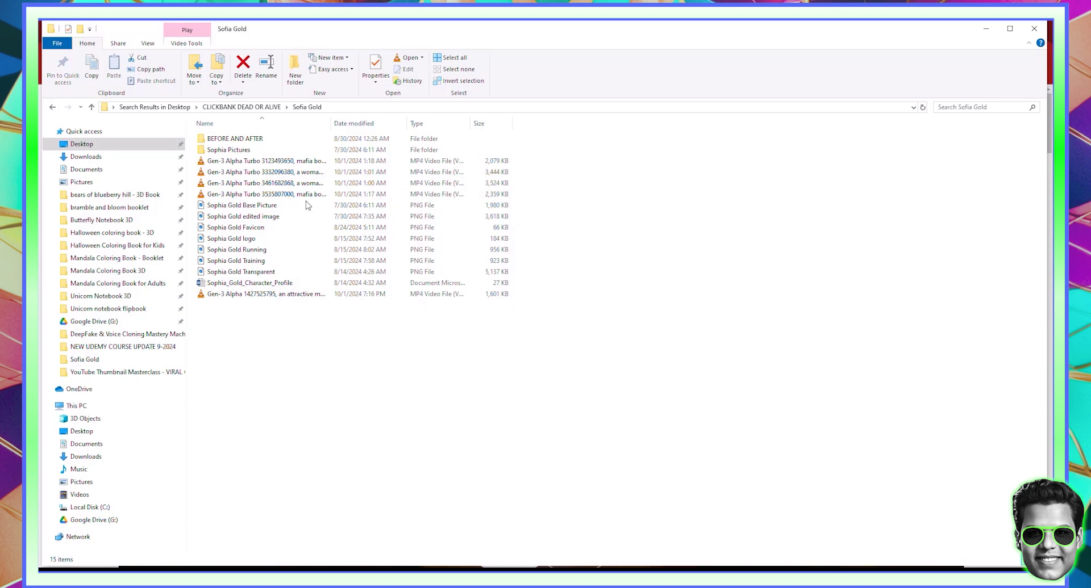
mouse_move(736, 256)
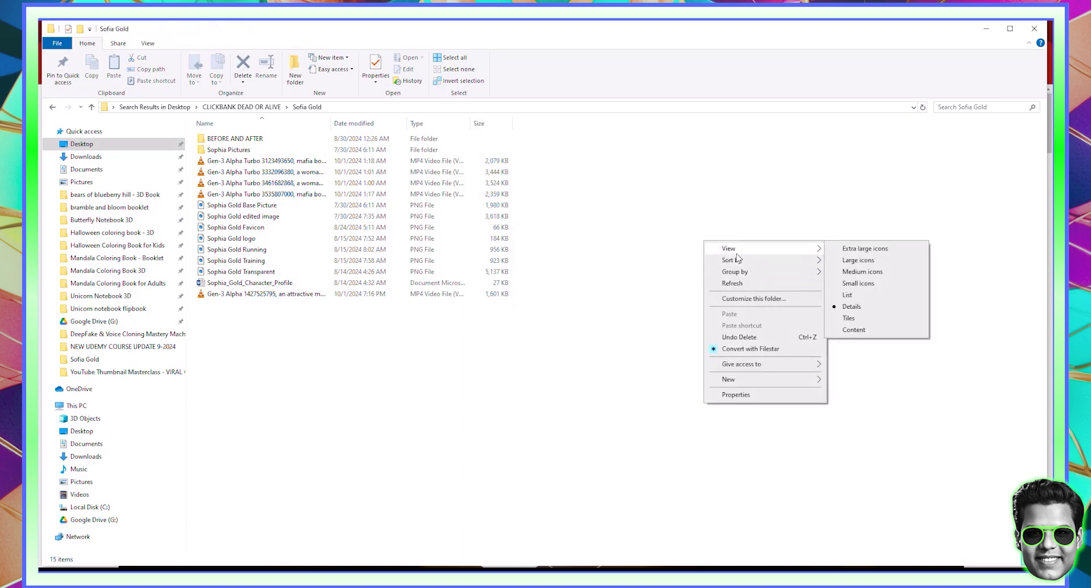
left_click(859, 250)
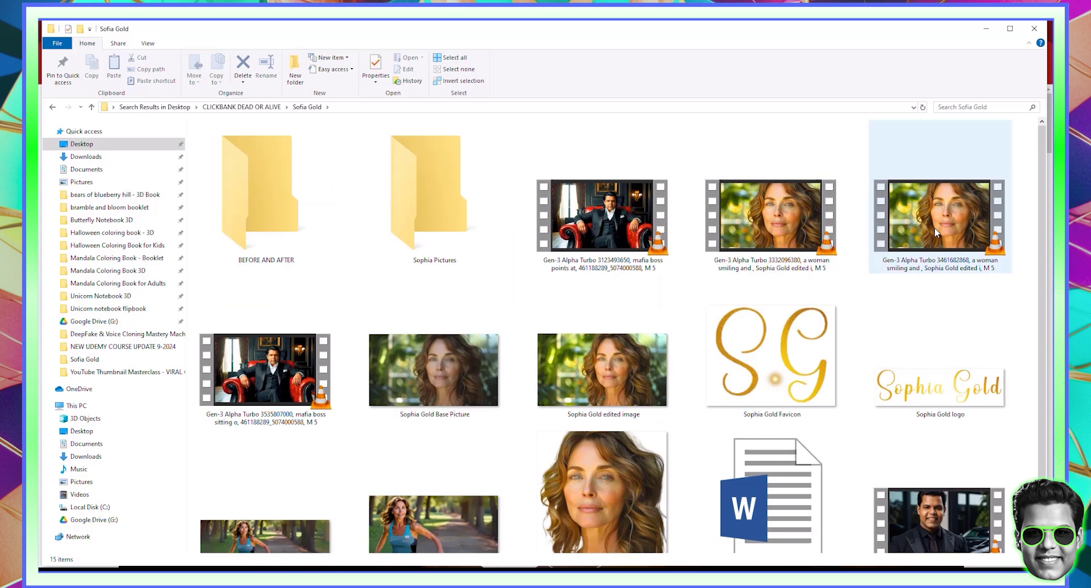
scroll(589, 366, "down", 1)
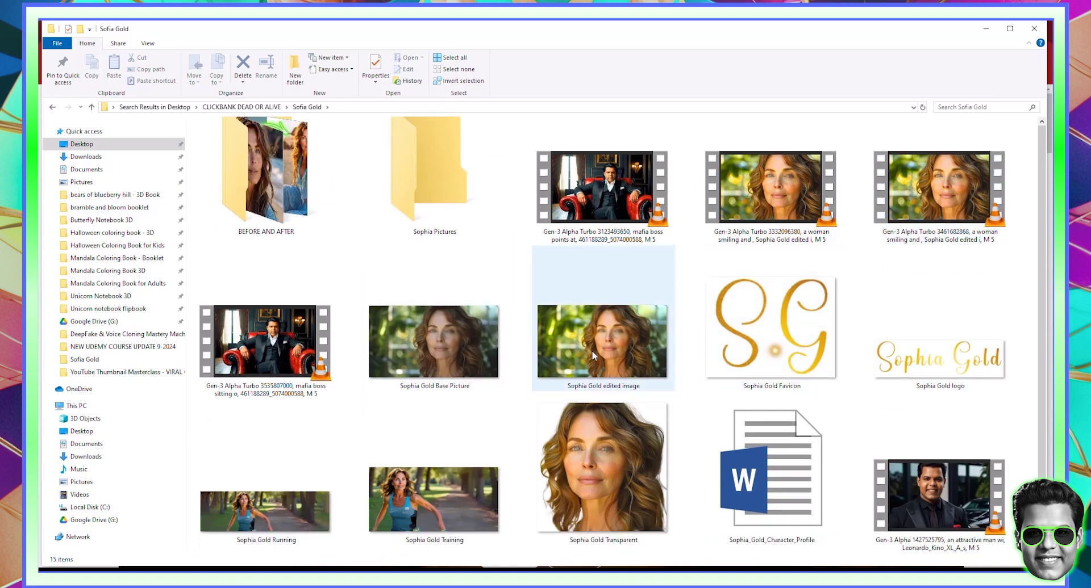
left_click(602, 339)
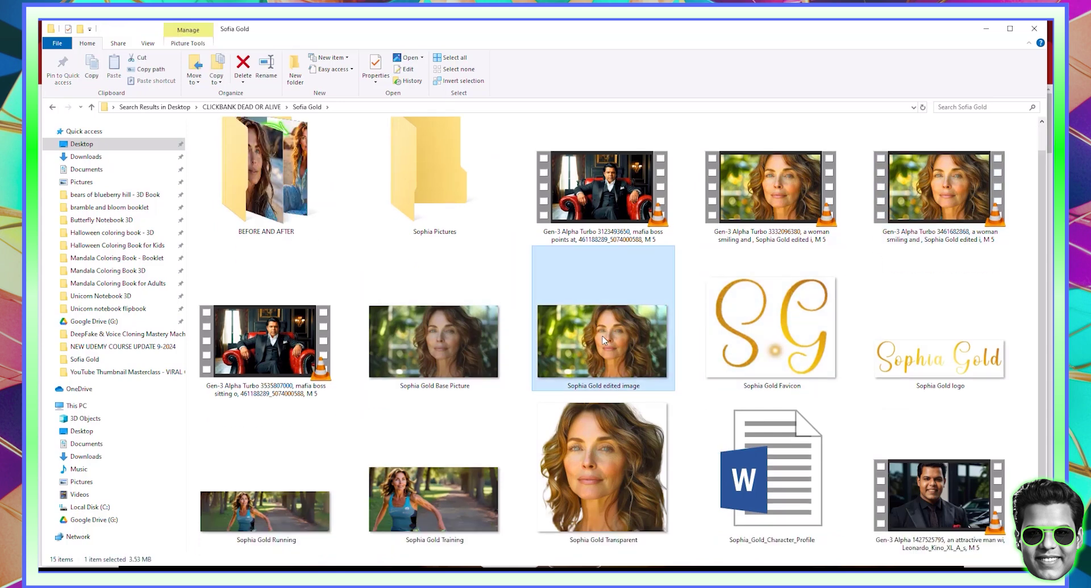
double_click(602, 336)
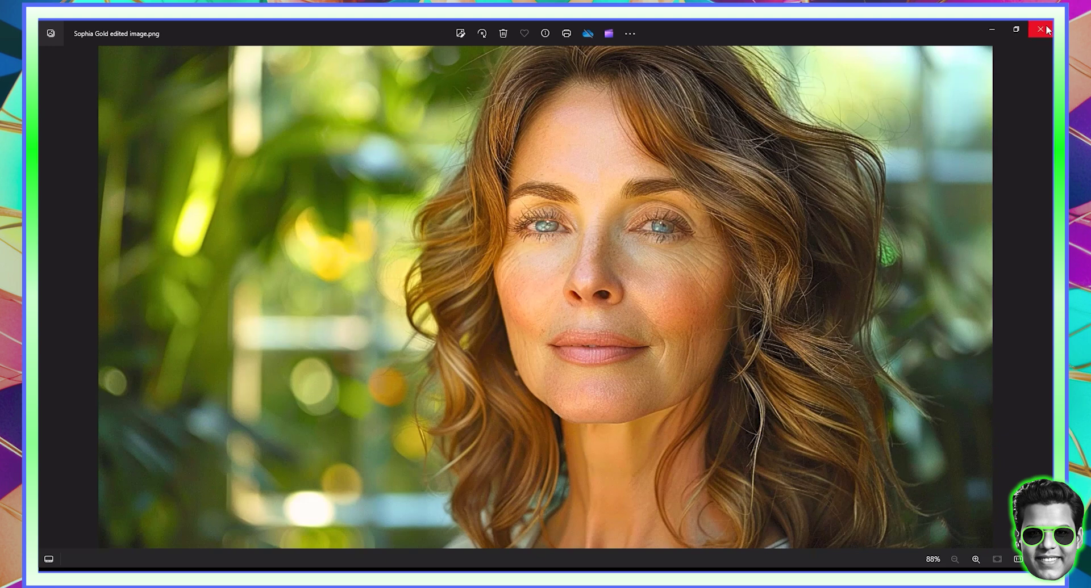
scroll(784, 315, "up", 2)
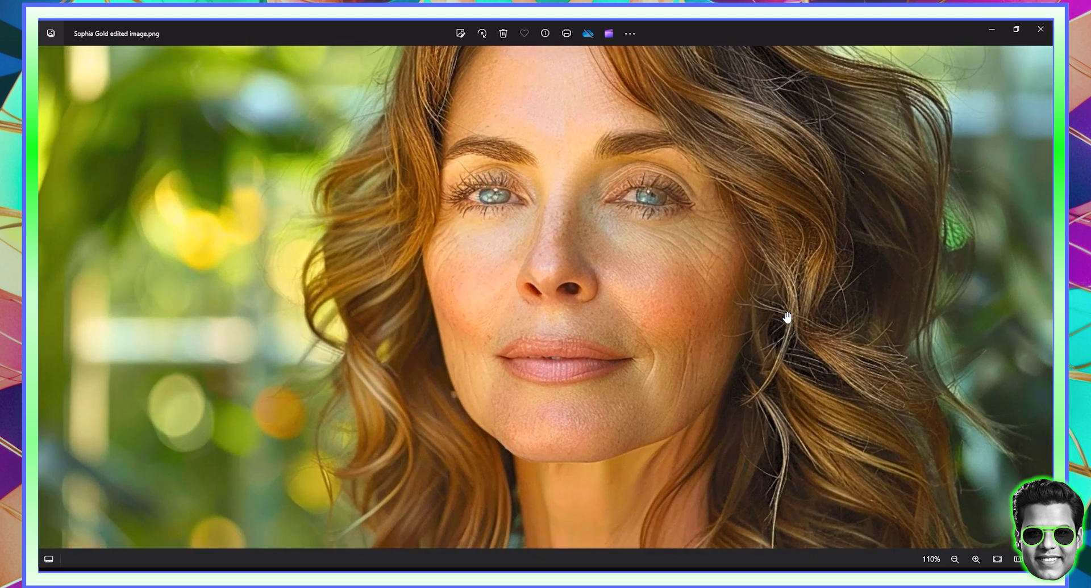
scroll(784, 316, "down", 2)
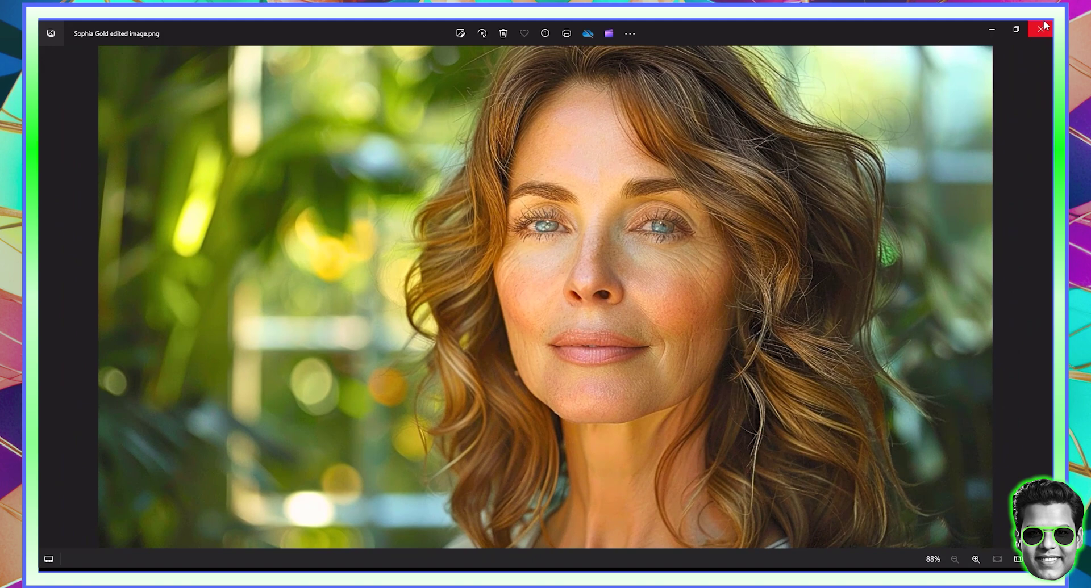
left_click(1043, 27)
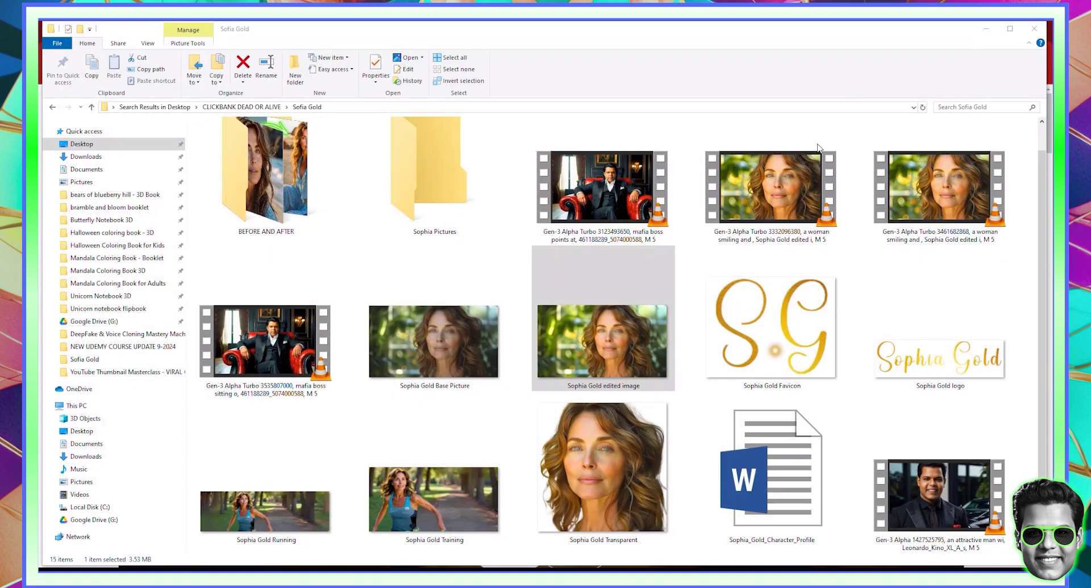
left_click(757, 215)
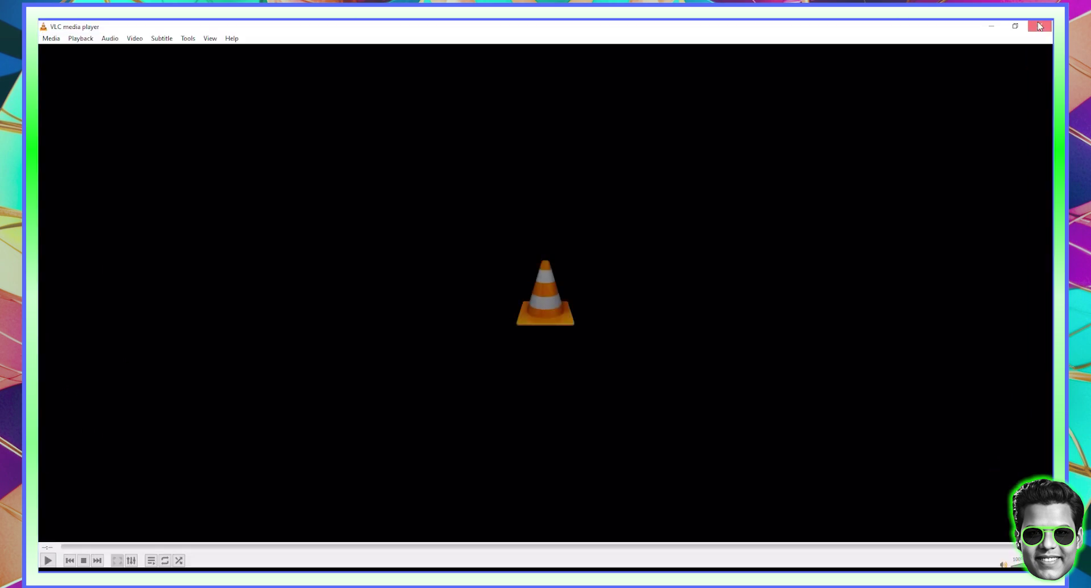
left_click(1038, 25)
left_click(918, 199)
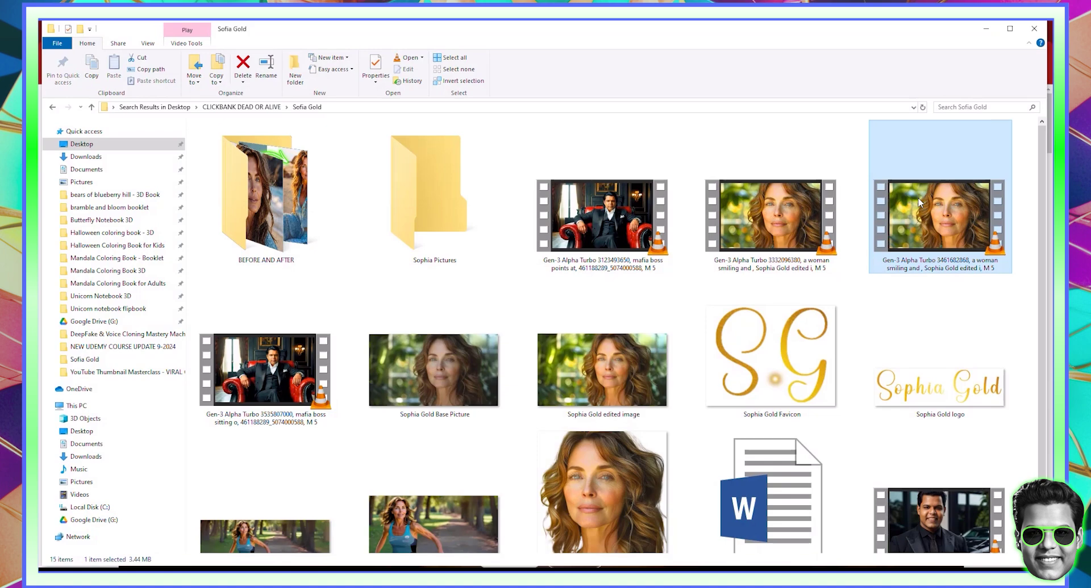
double_click(918, 199)
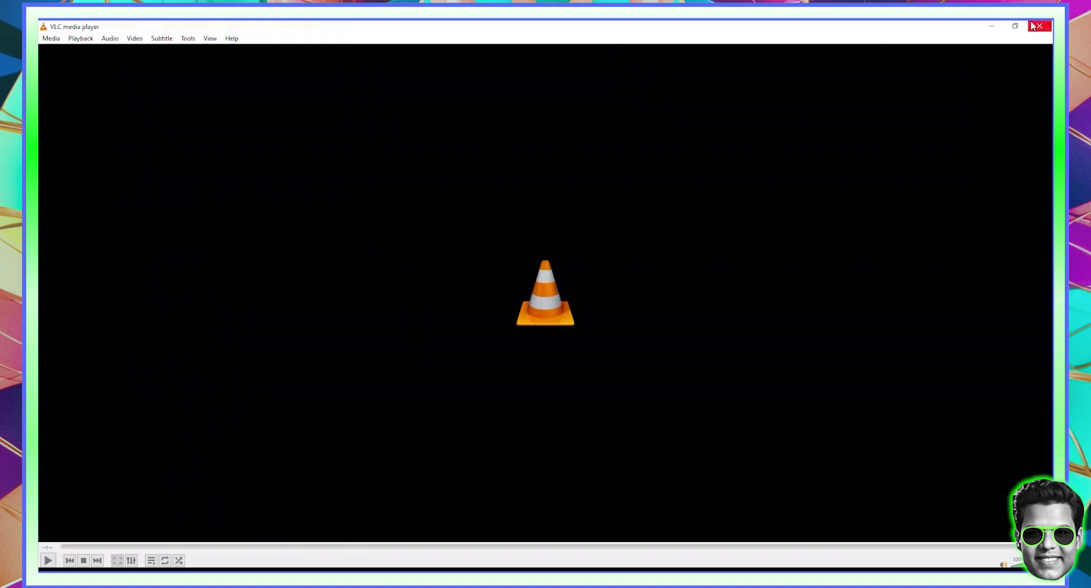
left_click(1037, 26)
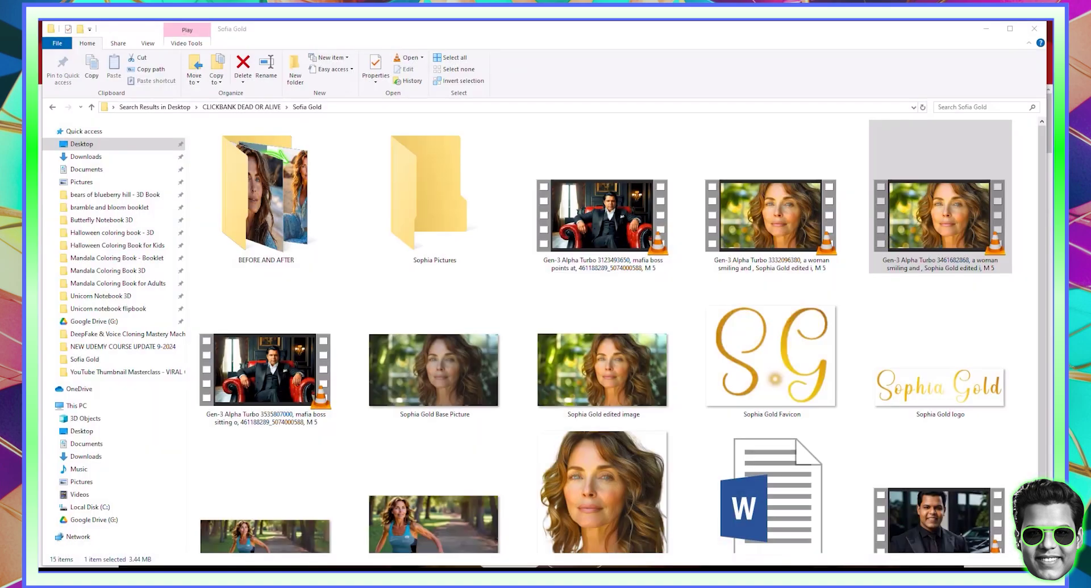
left_click(296, 382)
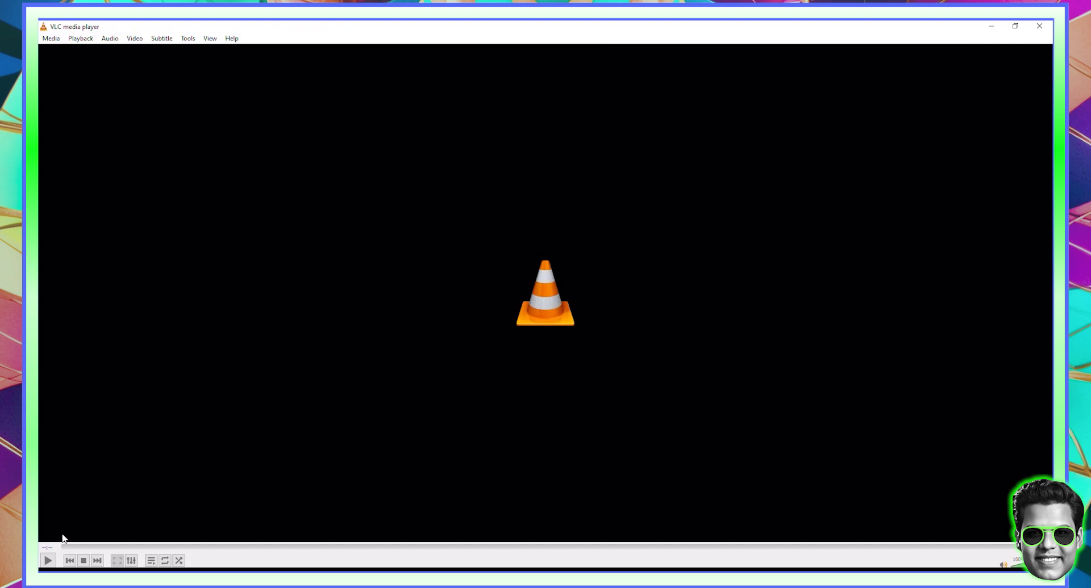
left_click(51, 564)
key("alt+F4")
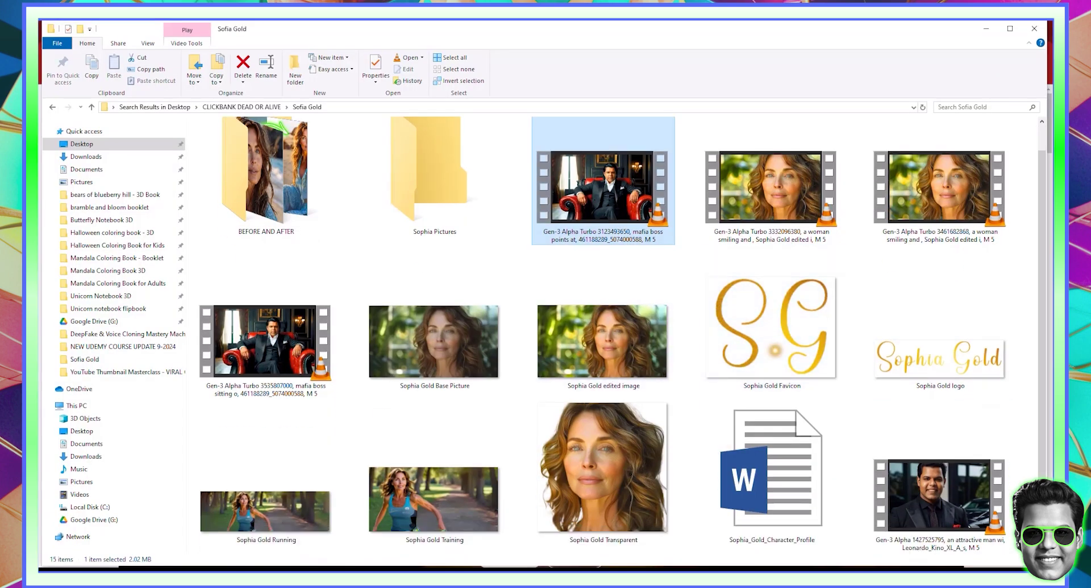
left_click(984, 513)
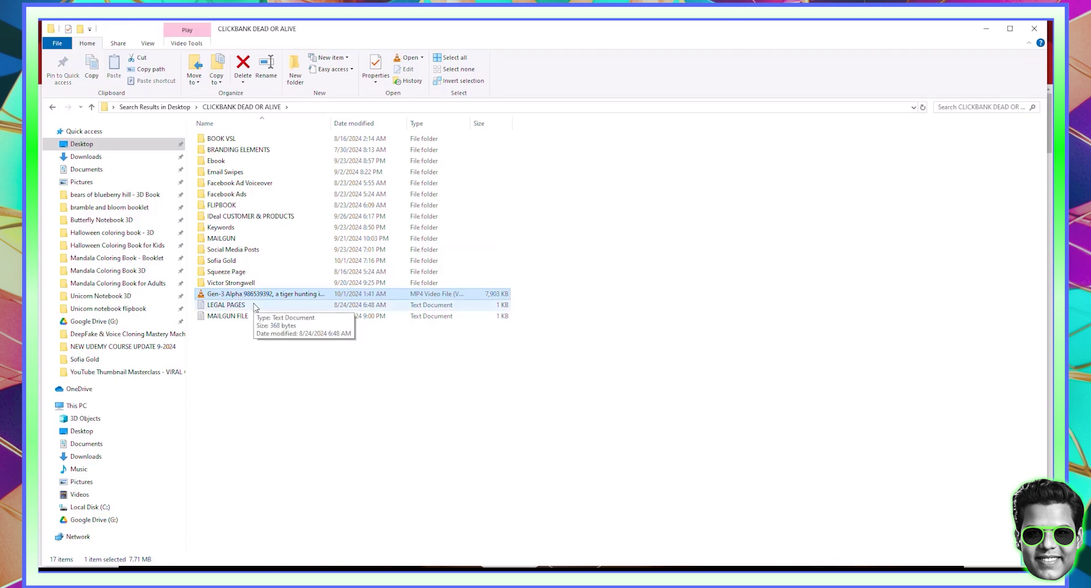
Play the selected tiger-hunting Gen-3 Alpha clip in VLC media player to the end
key("Return")
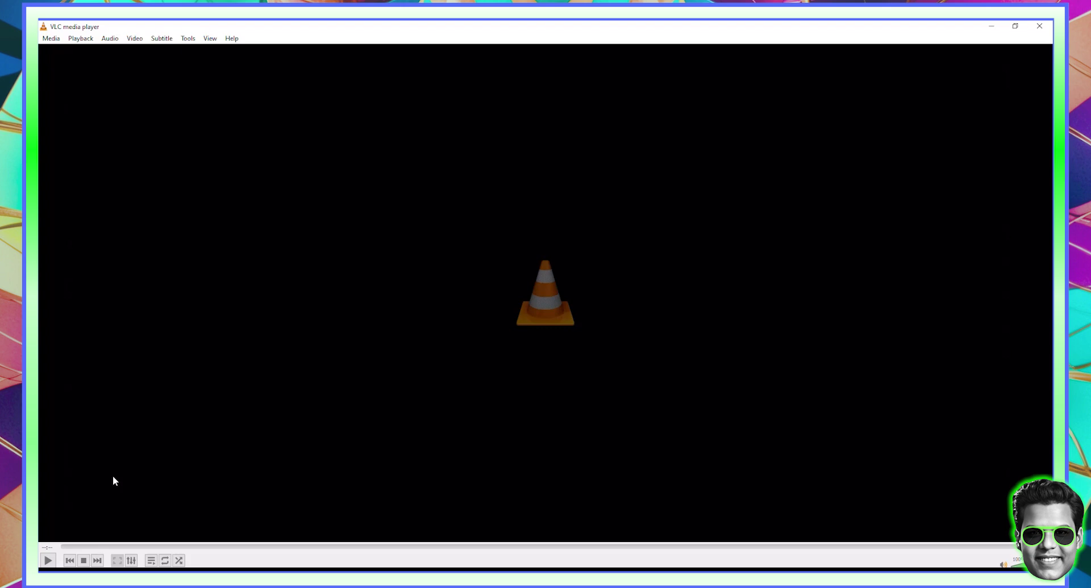
Close VLC and start a new Gen-3 Alpha video generation from Runway's homepage
left_click(1038, 26)
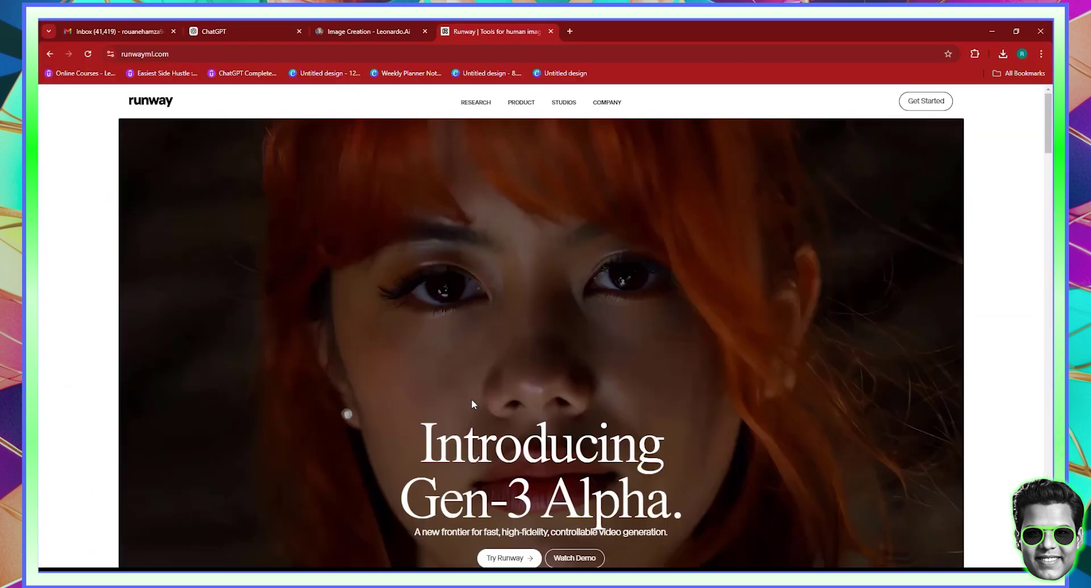
scroll(472, 405, "down", 1)
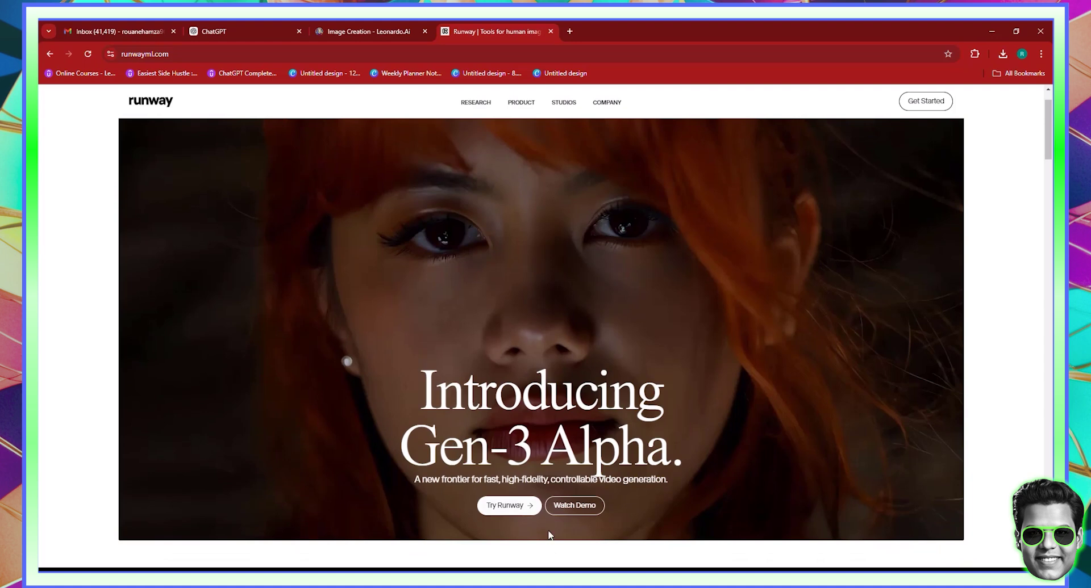
left_click(521, 514)
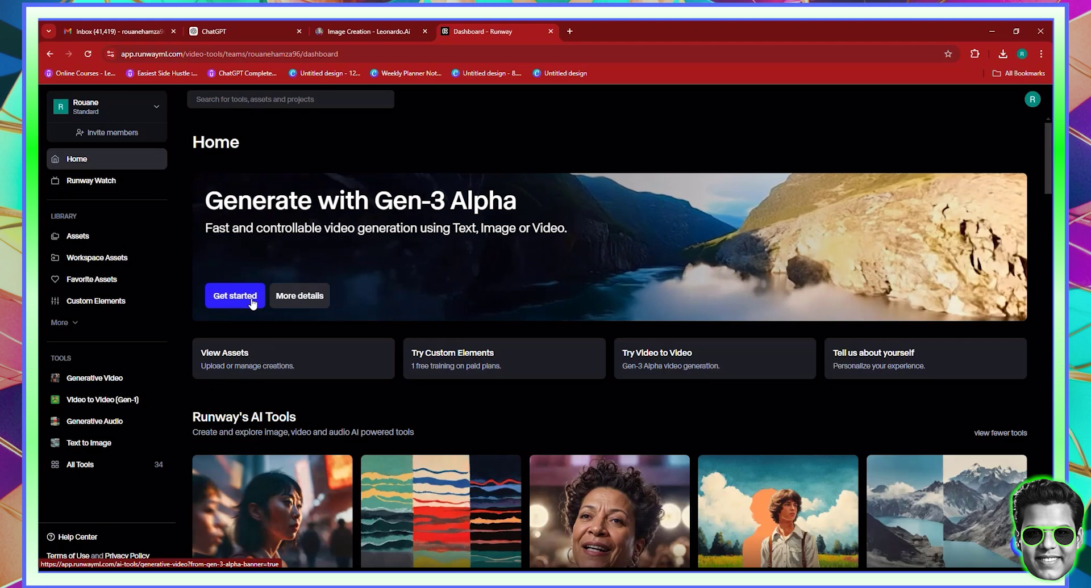
left_click(253, 304)
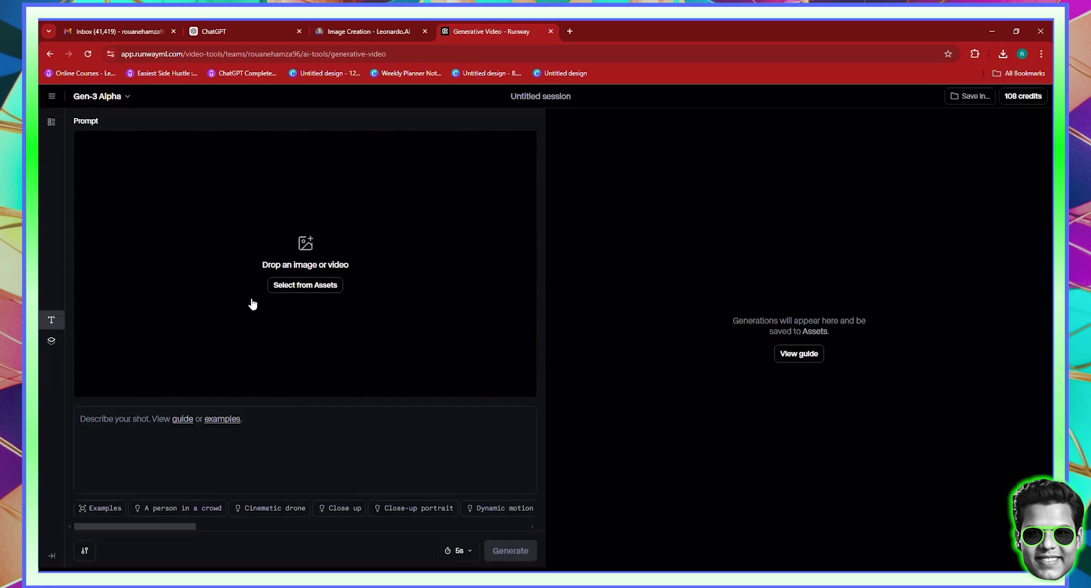
Copy the full closeup tuxedo-and-green-Bugatti prompt from Leonardo.Ai's image creation page
left_click(392, 32)
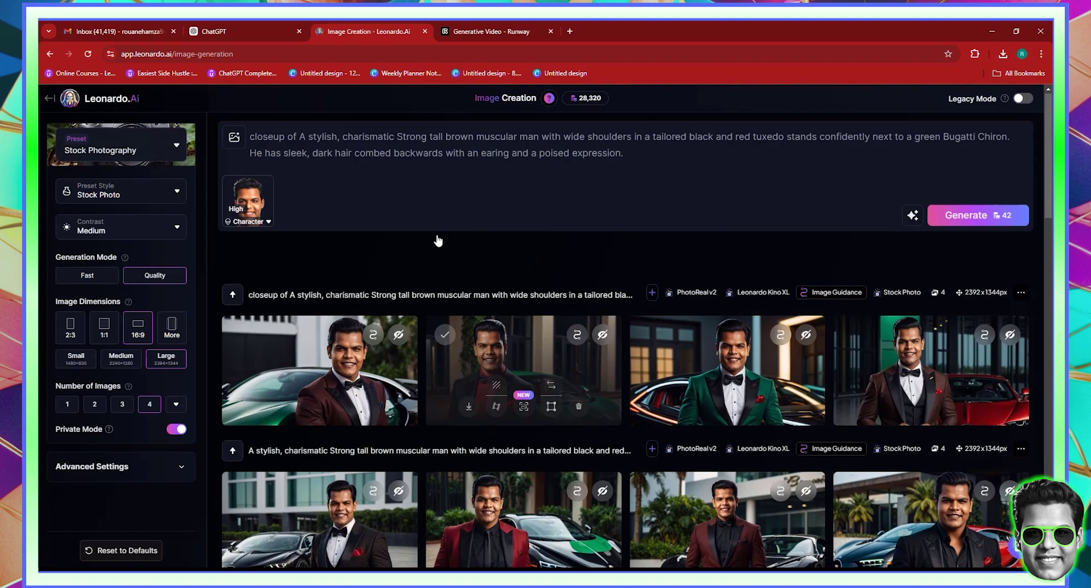
scroll(509, 260, "down", 3)
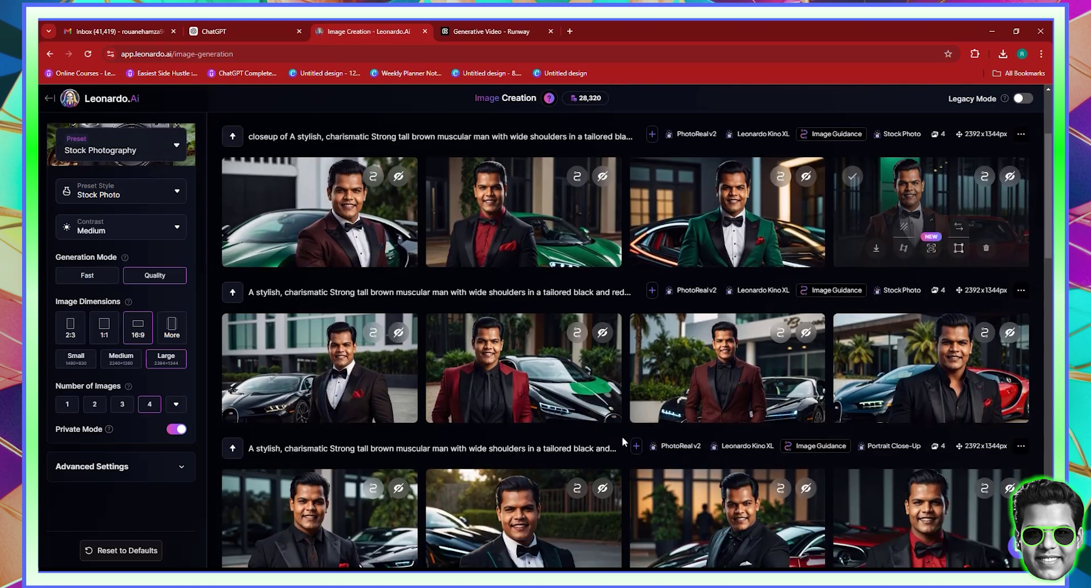
scroll(681, 390, "down", 5)
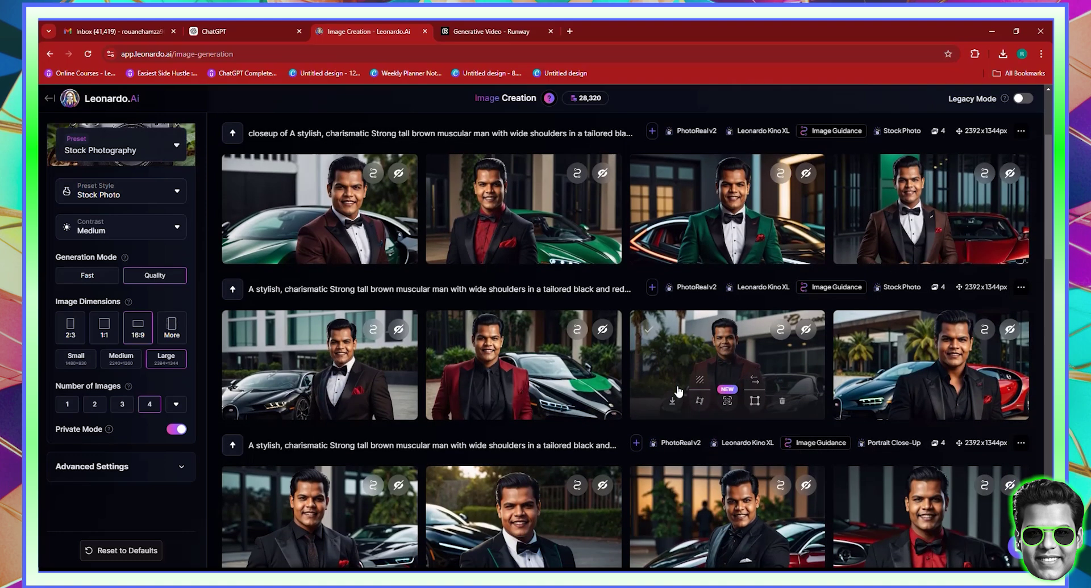
scroll(424, 472, "up", 8)
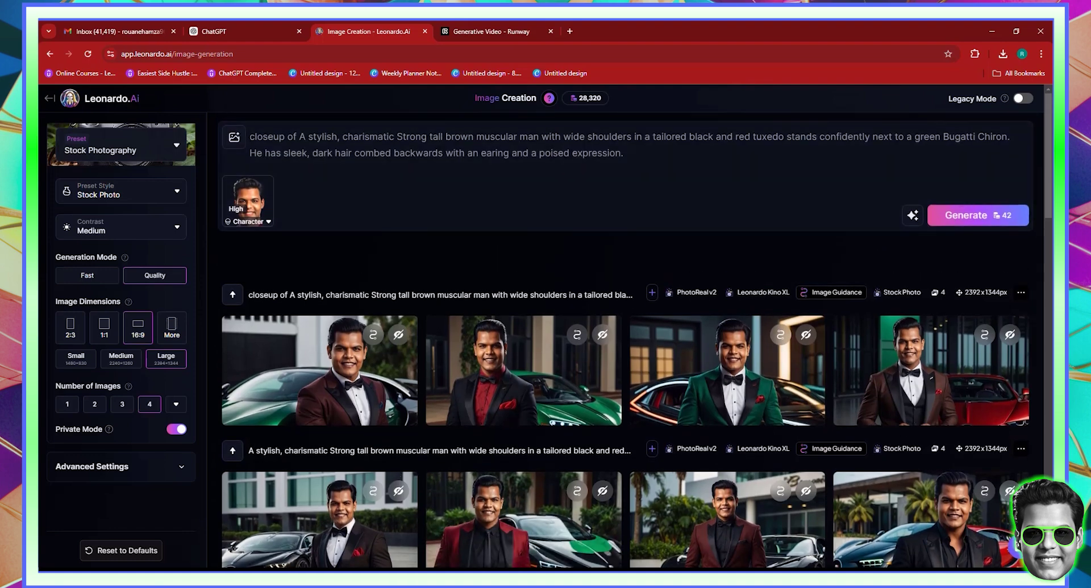
triple_click(585, 145)
right_click(585, 144)
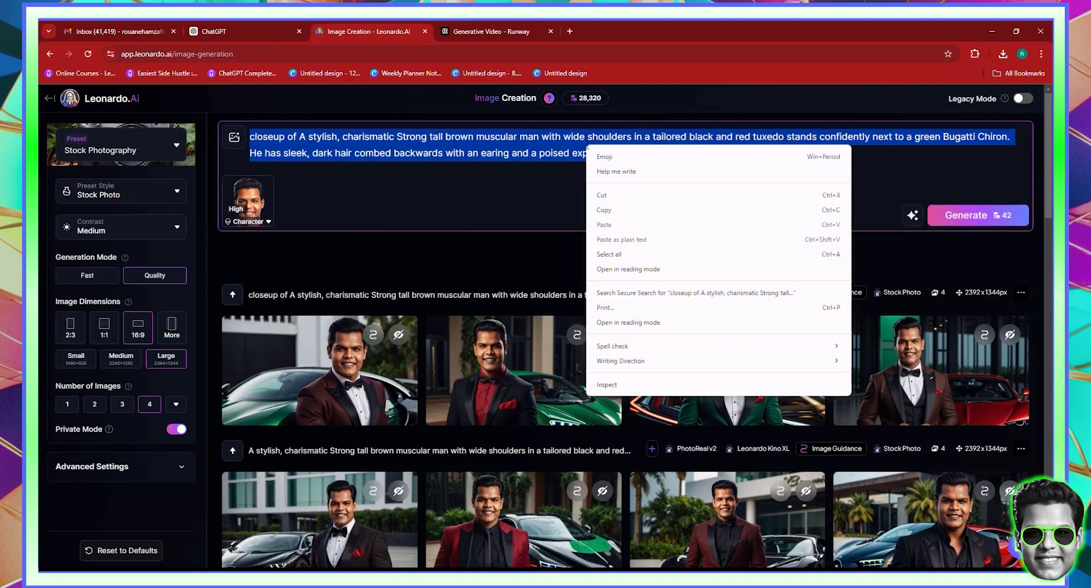
left_click(604, 210)
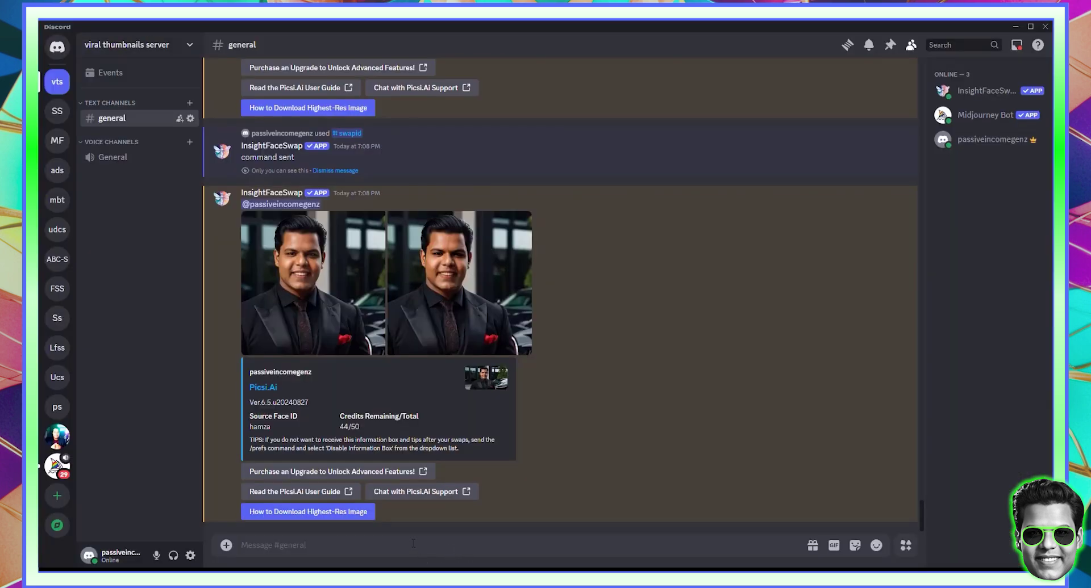
Submit the pasted Bugatti tuxedo prompt via /imagine with --ar 16:9, dropping its trailing period
type("/")
left_click(284, 340)
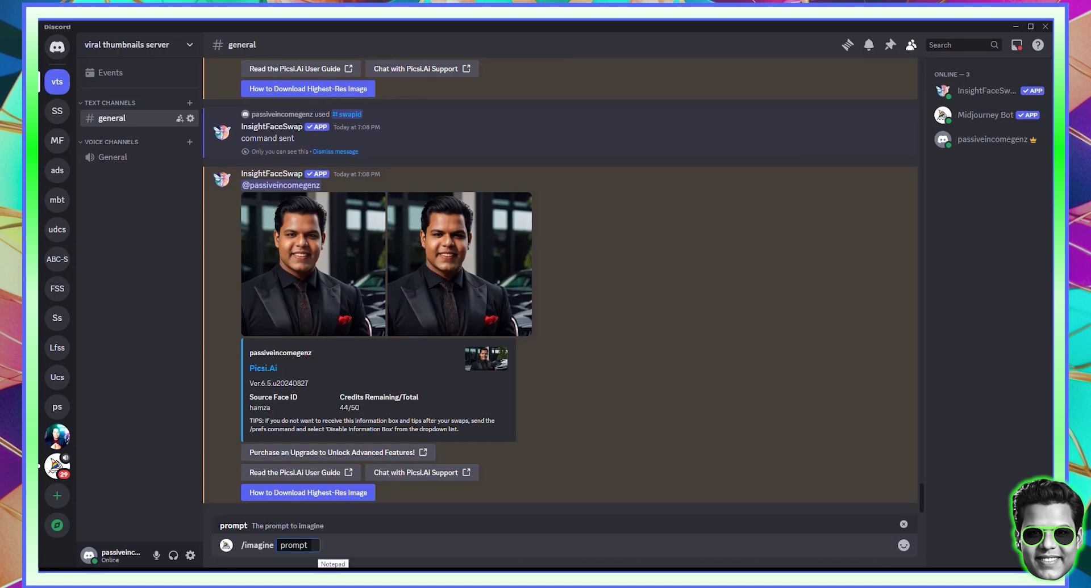
key("ctrl+v")
key("BackSpace")
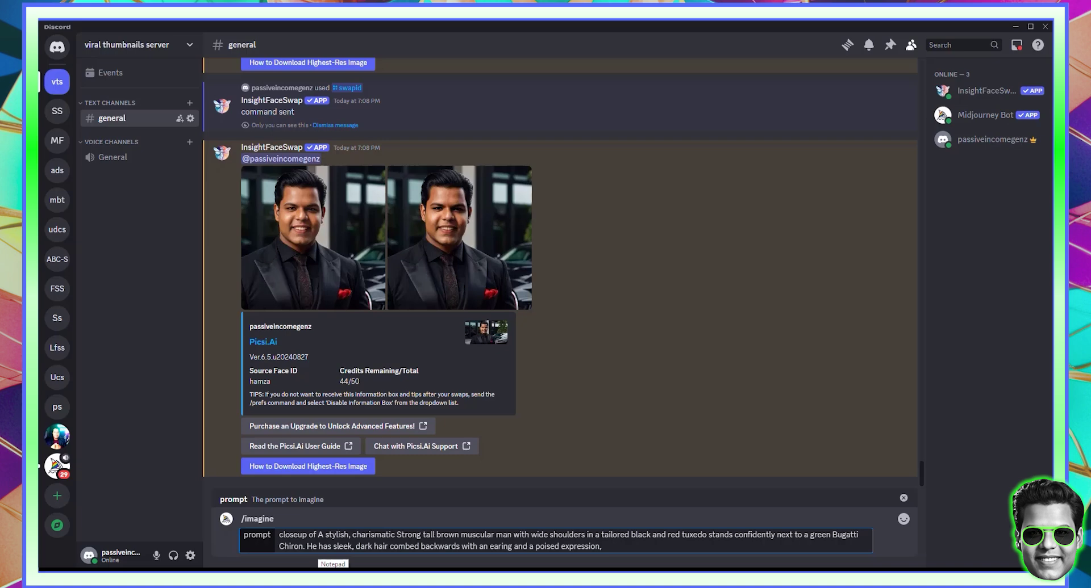
type("--ar 16:9")
key("Return")
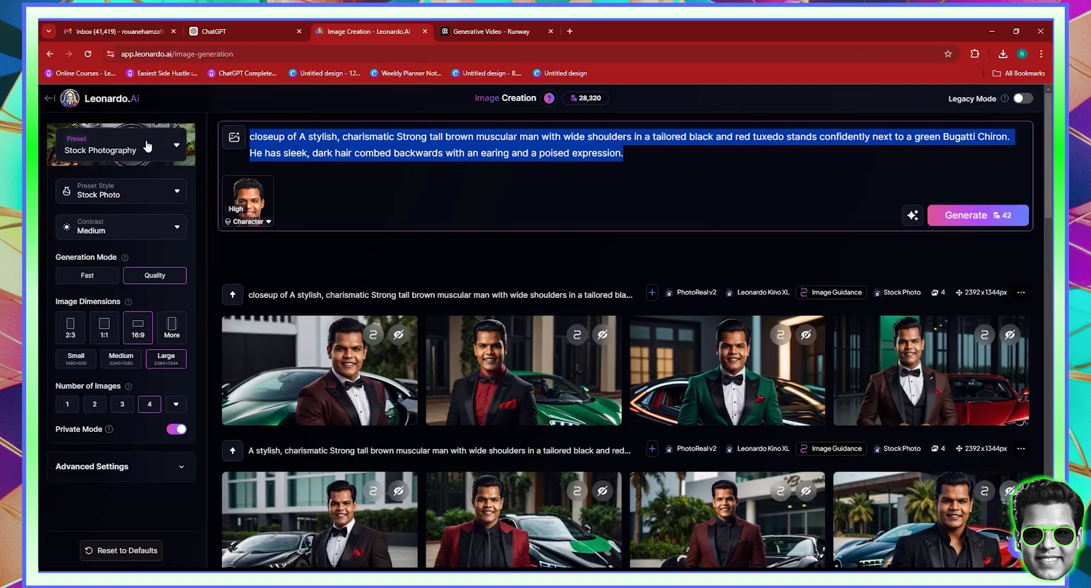
Check Leonardo.Ai's style presets and Character Reference strength, then enlarge the black-suit portrait
left_click(125, 143)
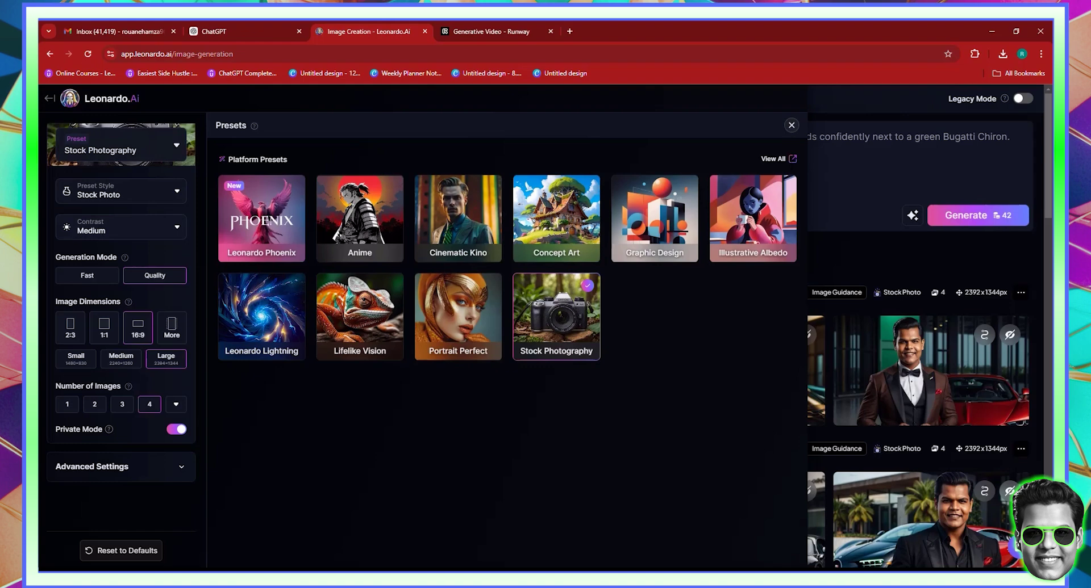
left_click(791, 125)
scroll(835, 399, "down", 3)
scroll(305, 246, "up", 3)
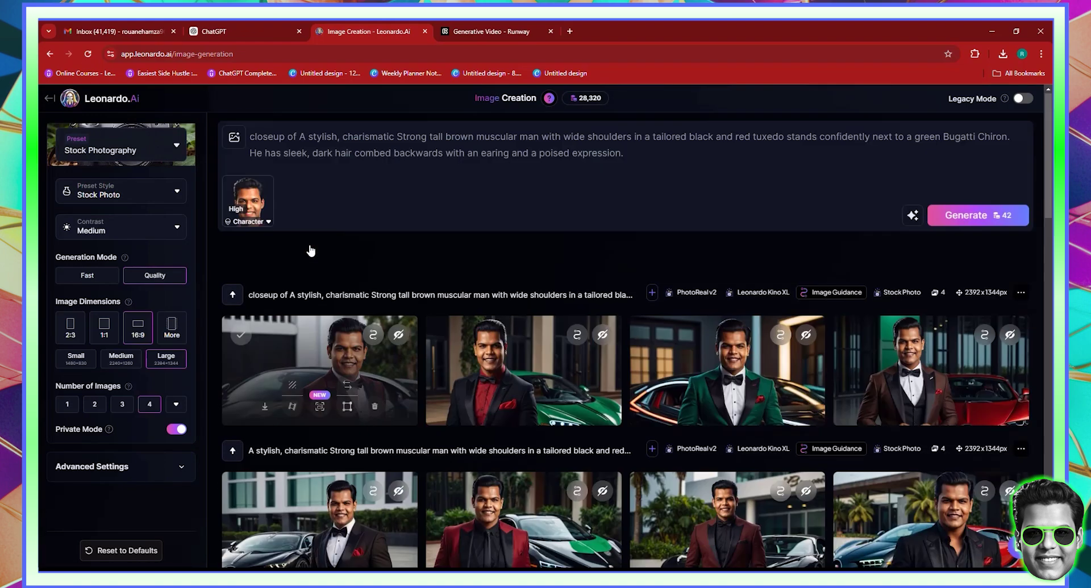
left_click(257, 206)
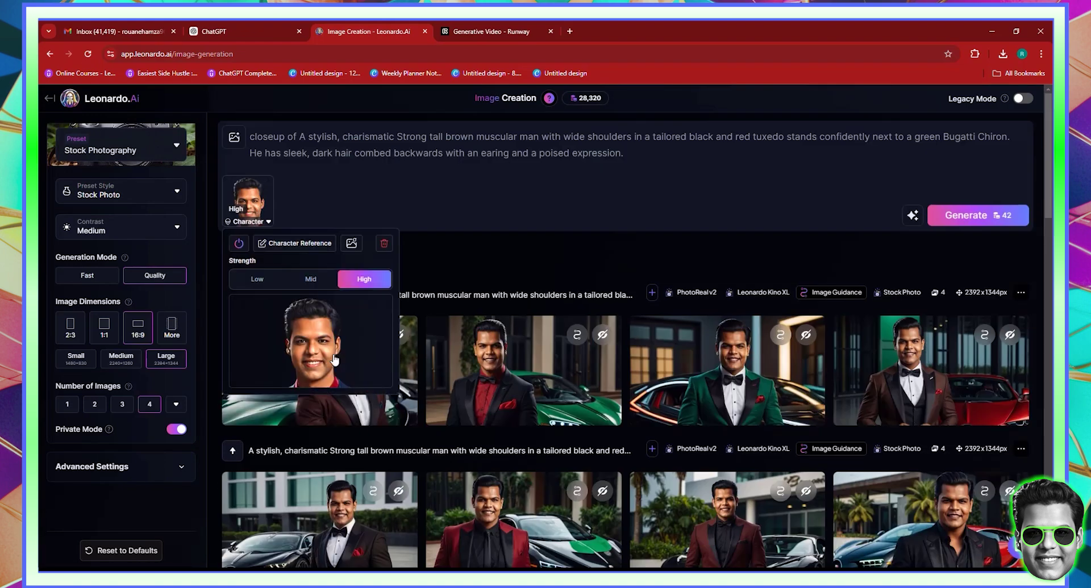
scroll(577, 517, "down", 2)
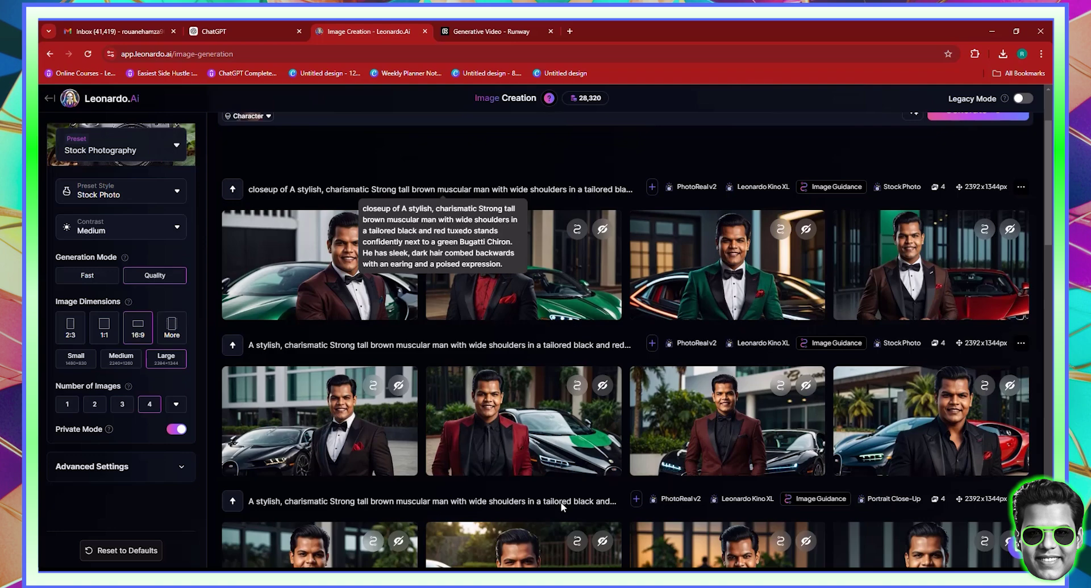
scroll(562, 514, "down", 3)
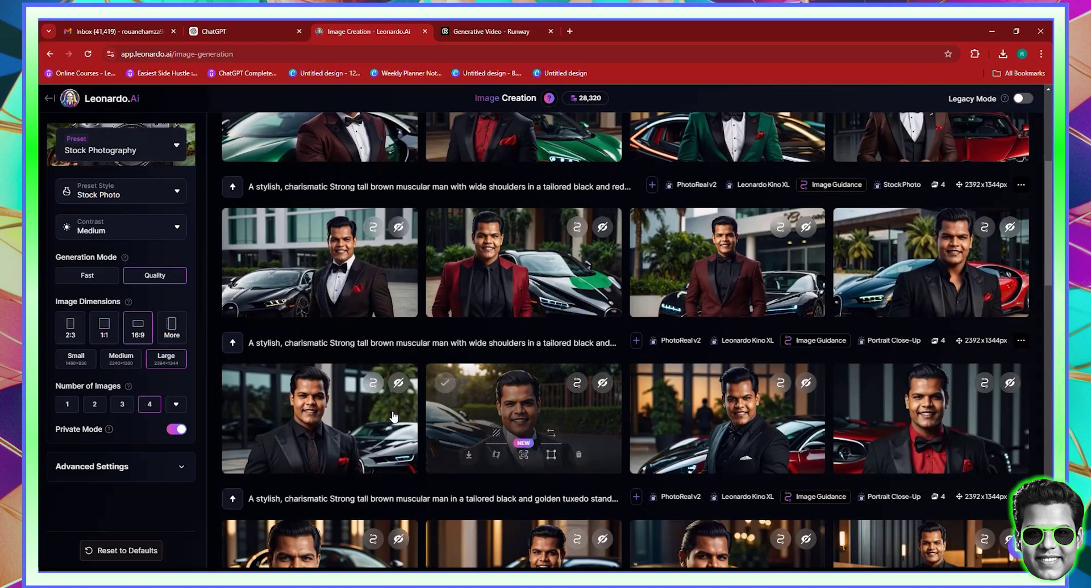
left_click(316, 411)
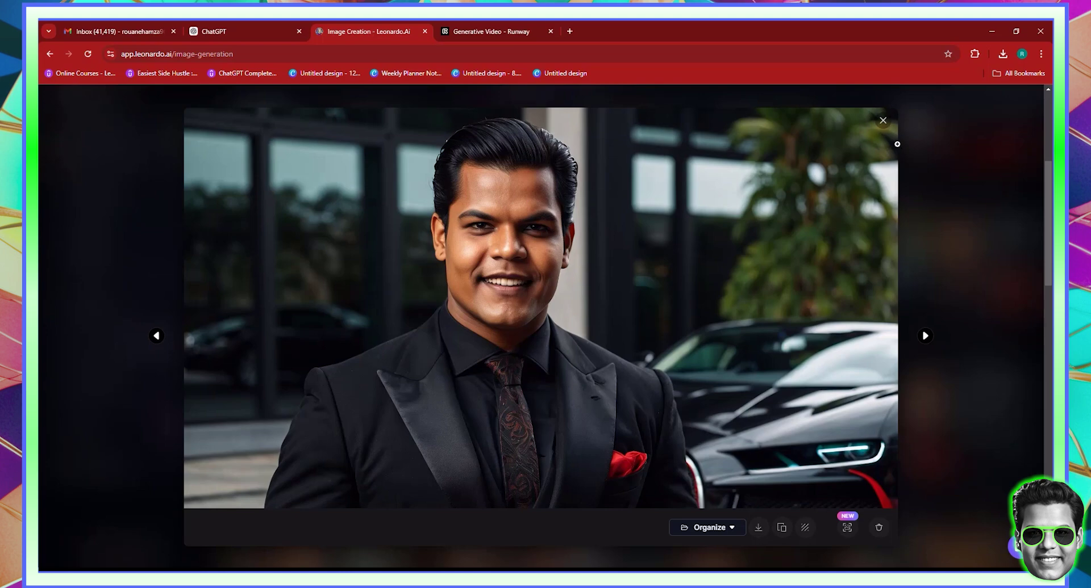
Preview the Midjourney grid in Discord, upscale image 3 (U3), and view the upscaled result
key("alt+Tab")
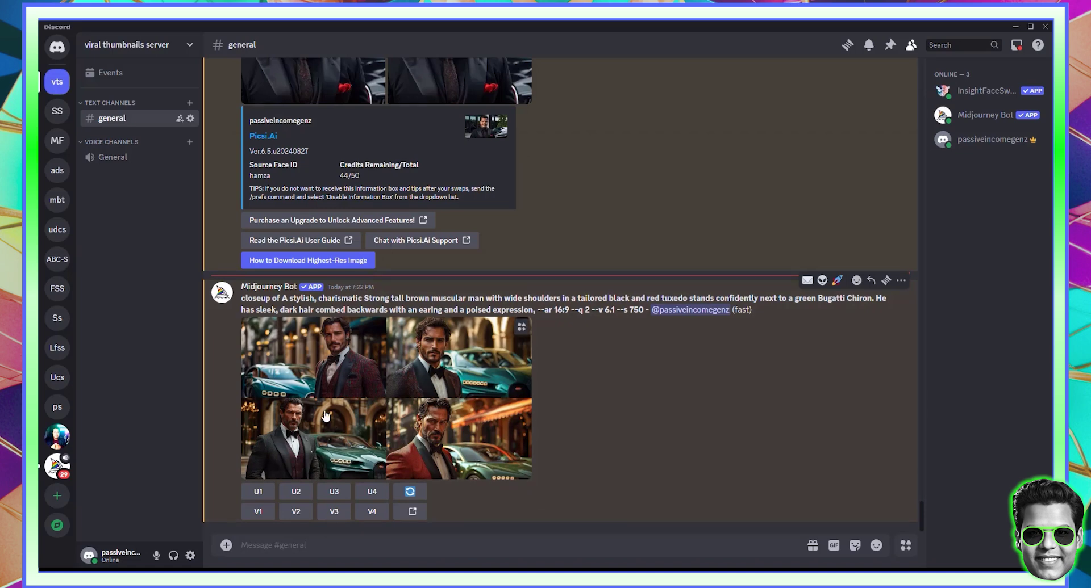
left_click(333, 370)
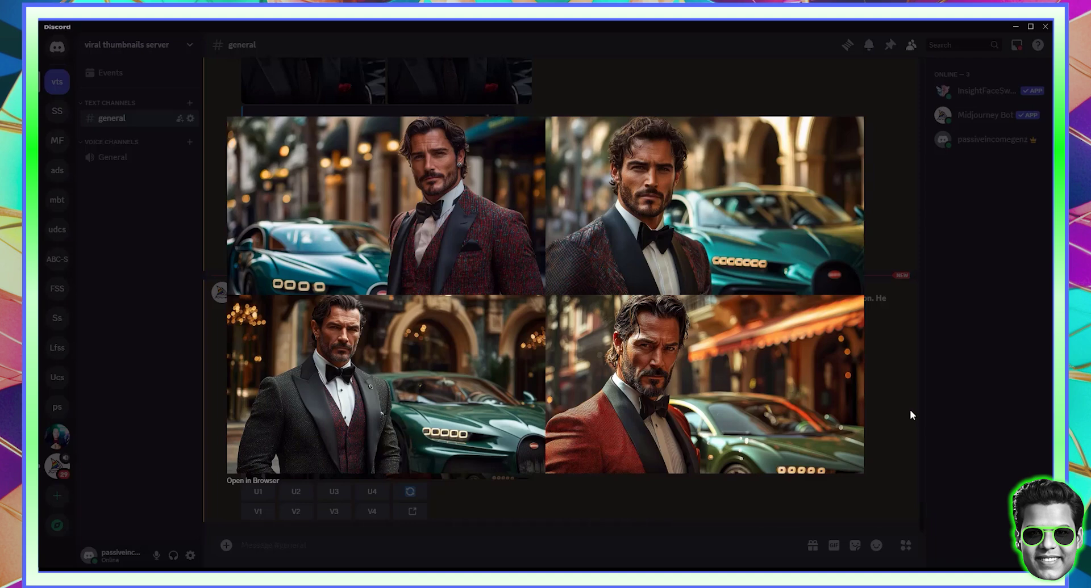
left_click(946, 415)
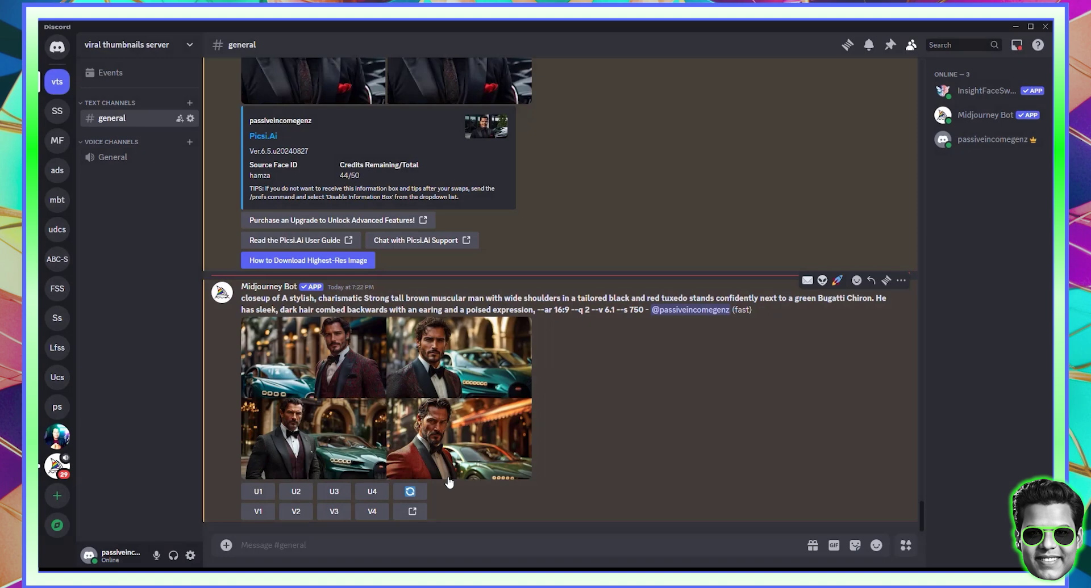
left_click(341, 494)
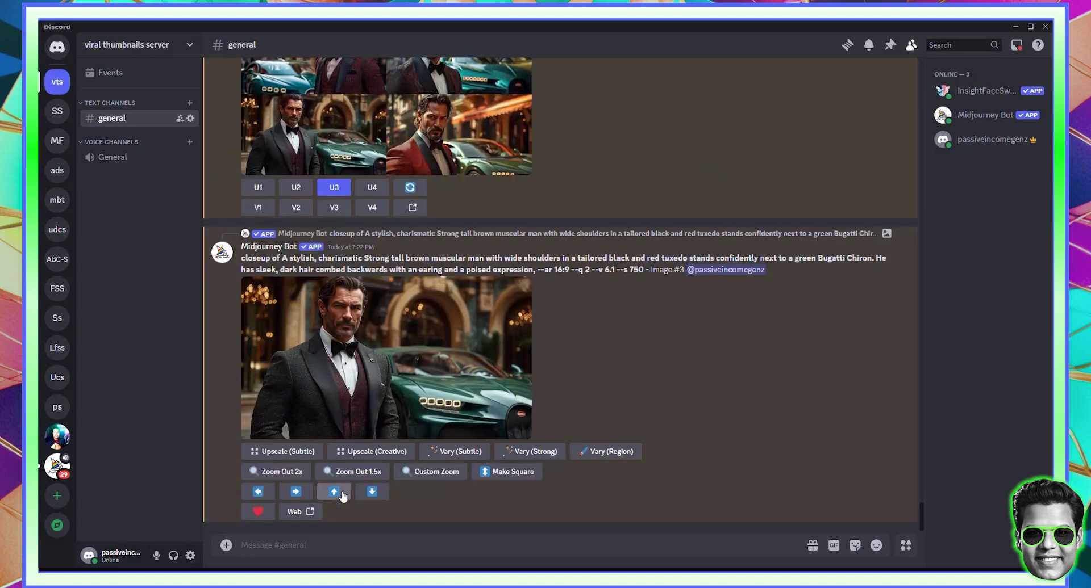
left_click(398, 361)
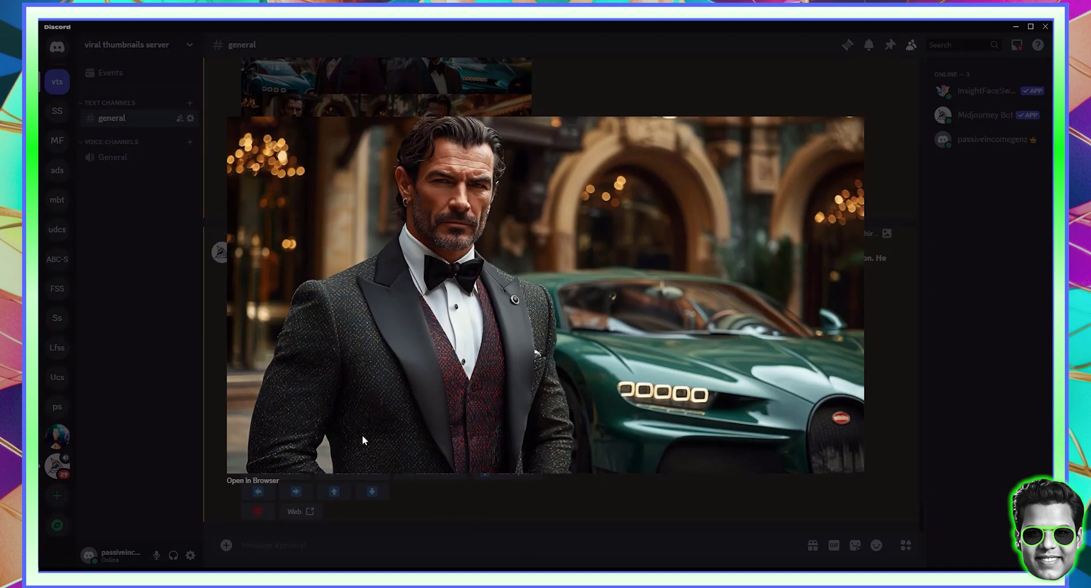
key("Escape")
Save the upscaled Midjourney tuxedo-and-Bugatti image as a PNG in Downloads, then close the viewer
left_click(420, 372)
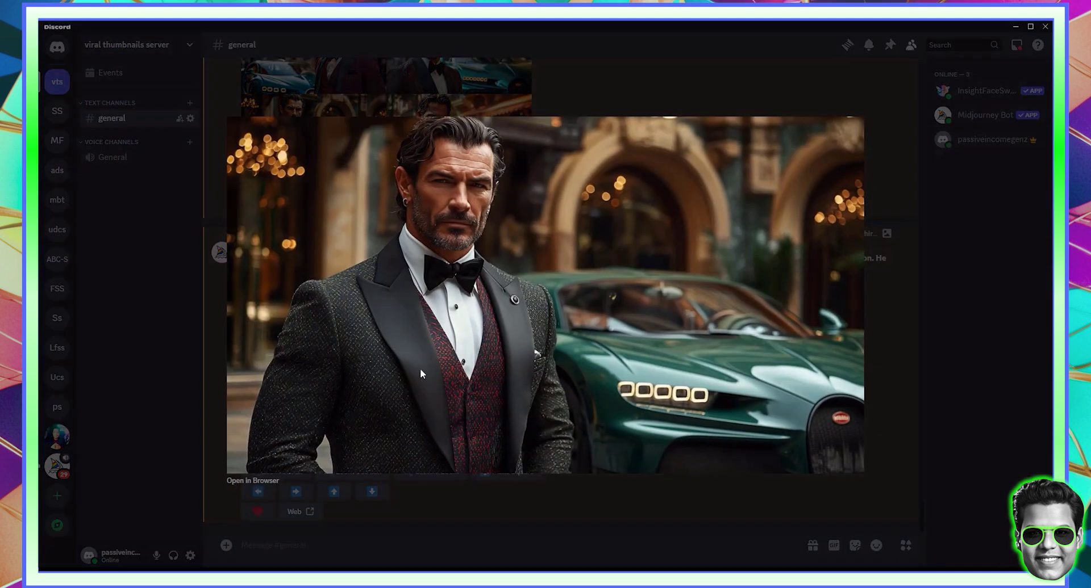
right_click(474, 309)
left_click(497, 336)
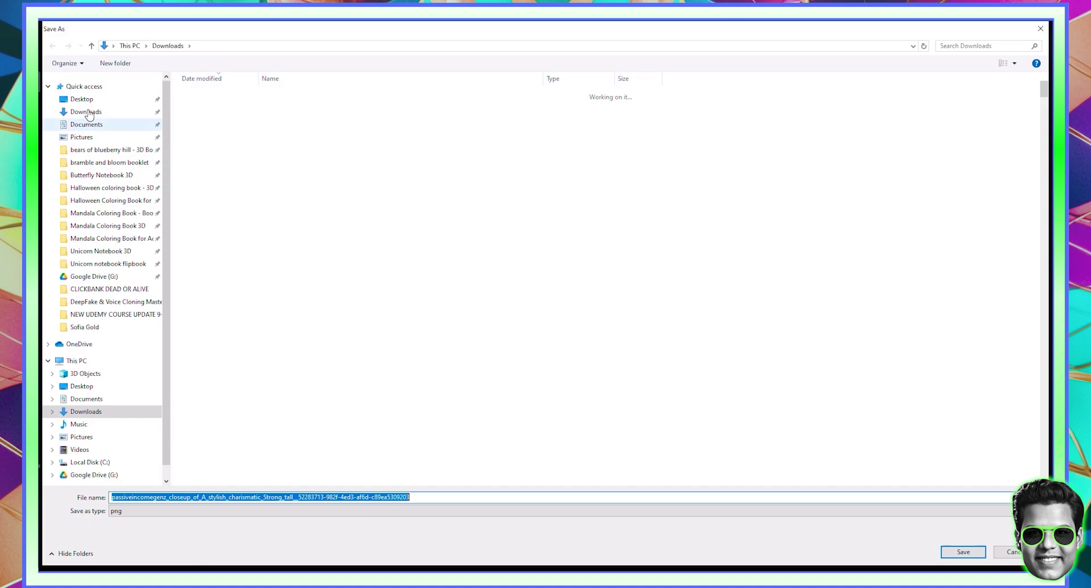
left_click(88, 114)
left_click(972, 552)
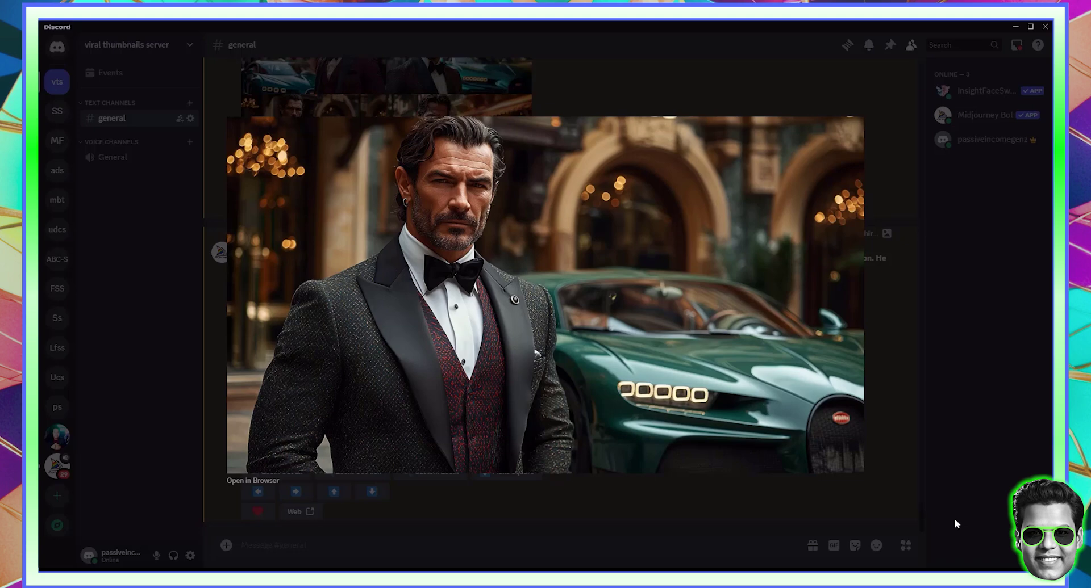
left_click(921, 498)
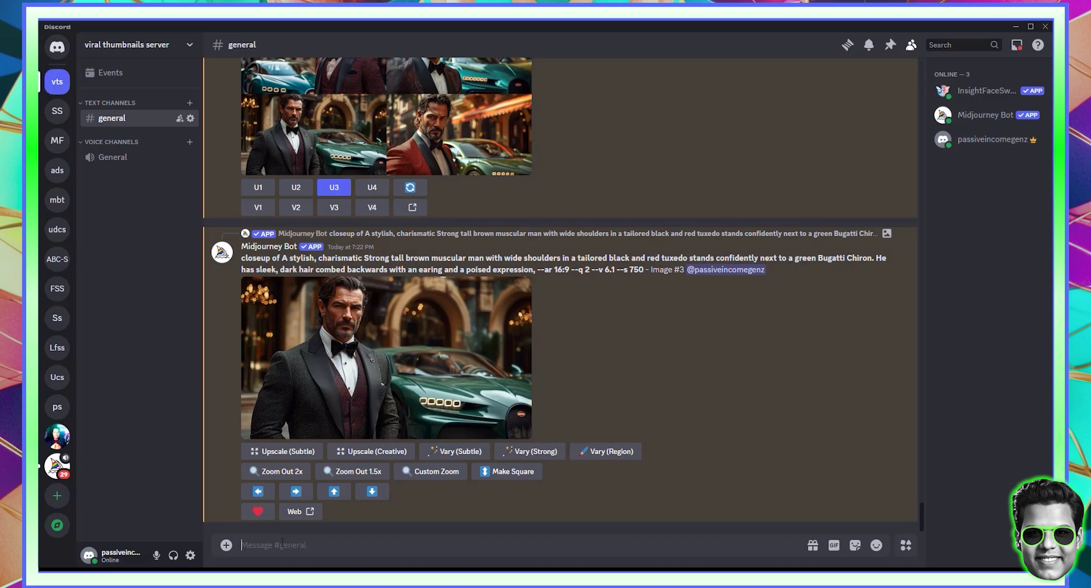
Send InsightFaceSwap a /swapid with the saved upscaled image and the registered face ID name
type("/")
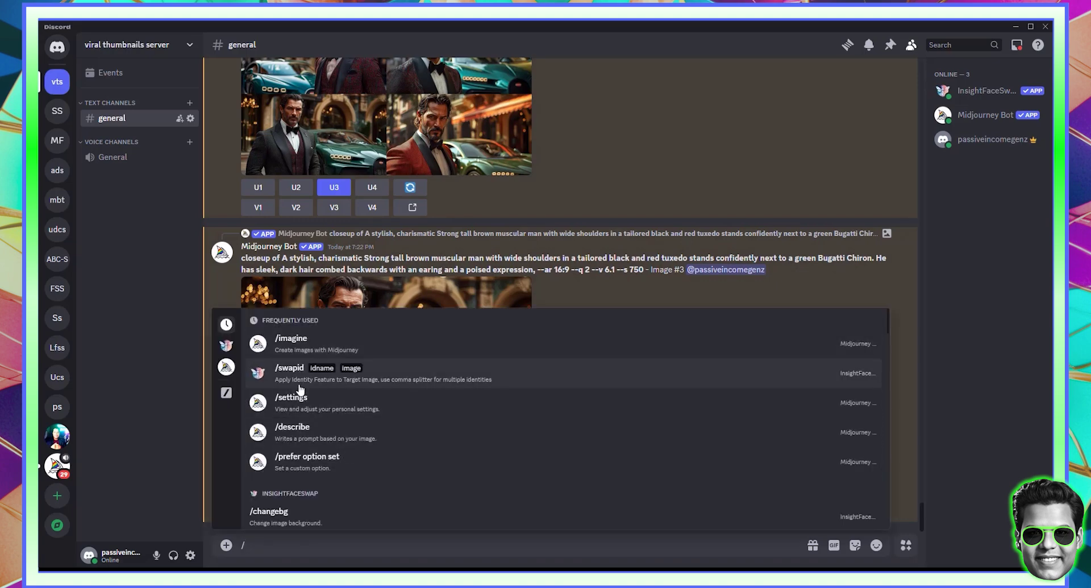
left_click(300, 386)
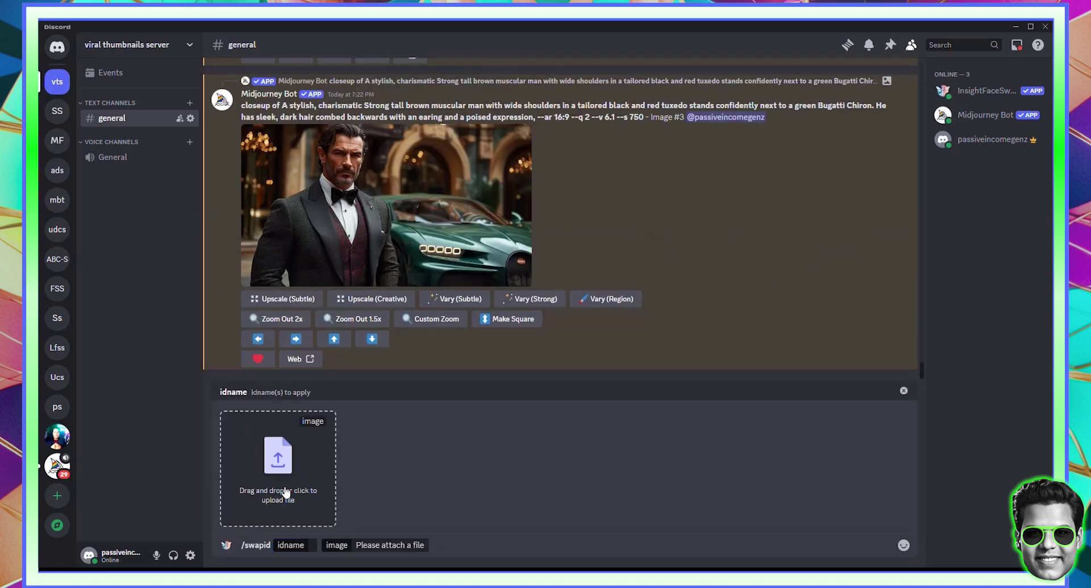
left_click(285, 493)
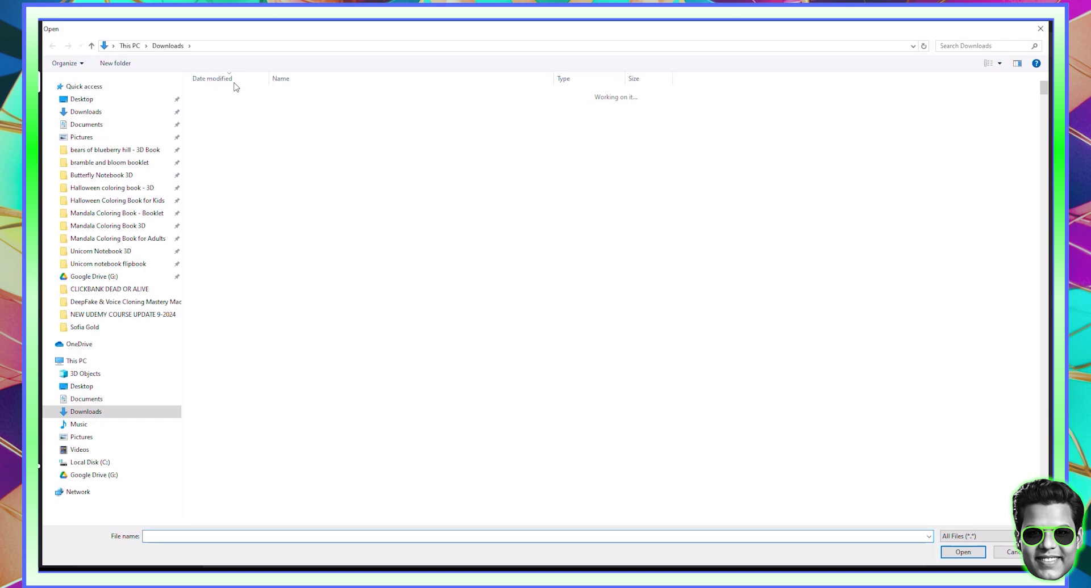
double_click(306, 116)
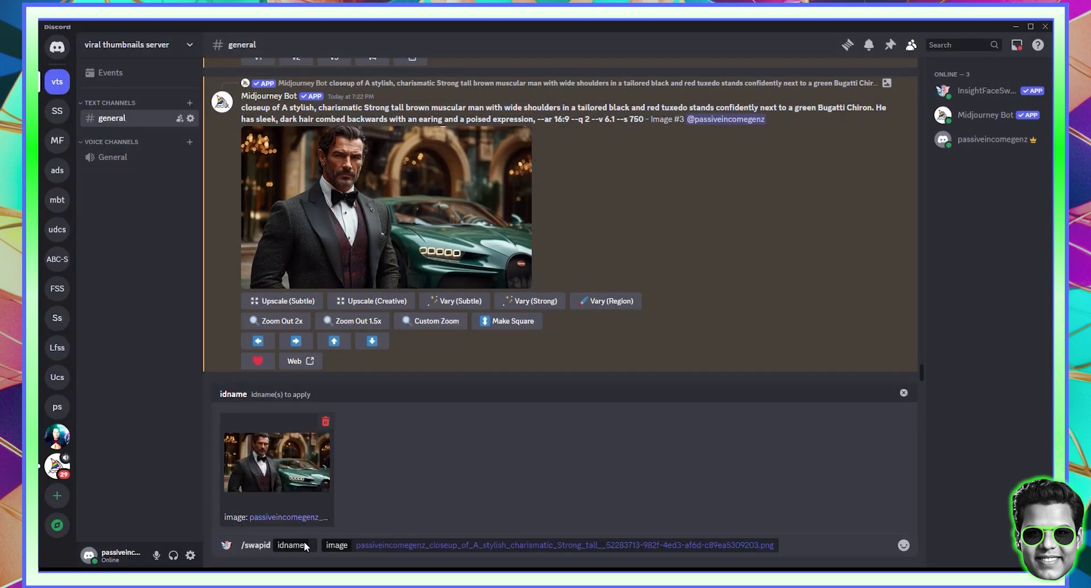
left_click(305, 547)
type("hamza")
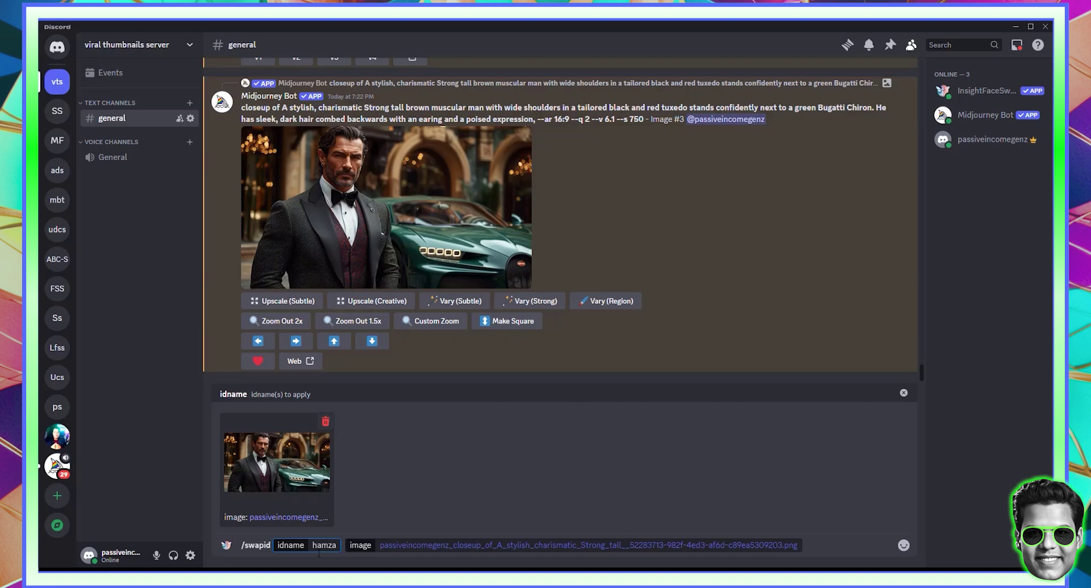
key("Return")
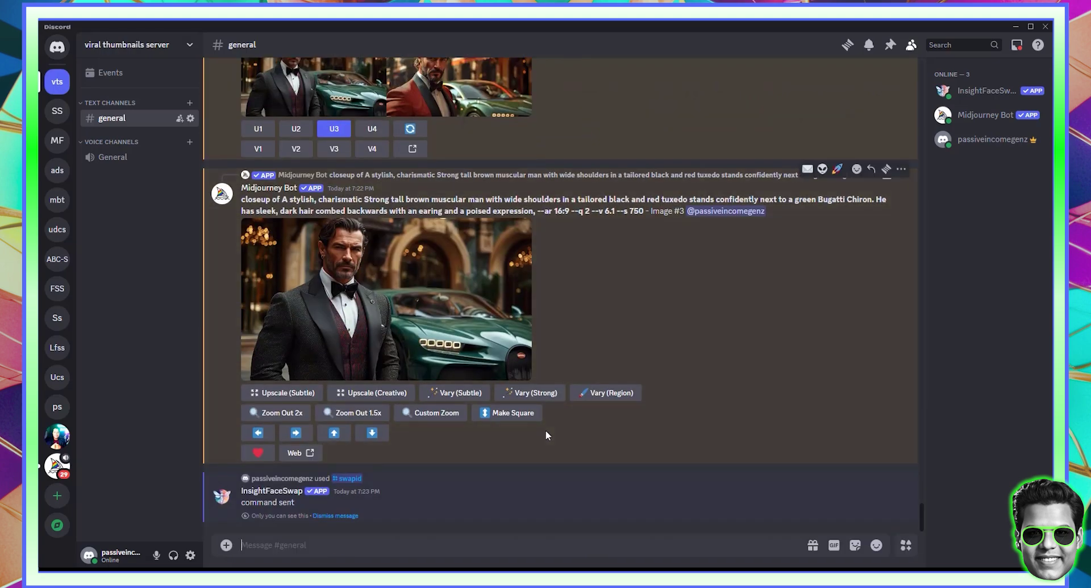
left_click(472, 346)
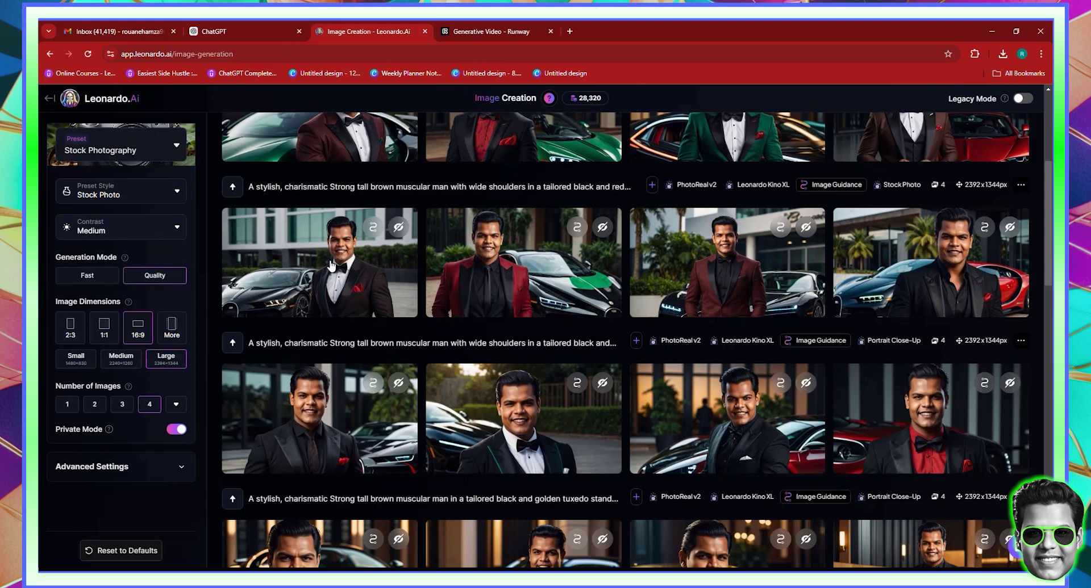
View the black-tuxedo Bugatti photo full size in Leonardo, close it, and return to Discord
mouse_move(328, 259)
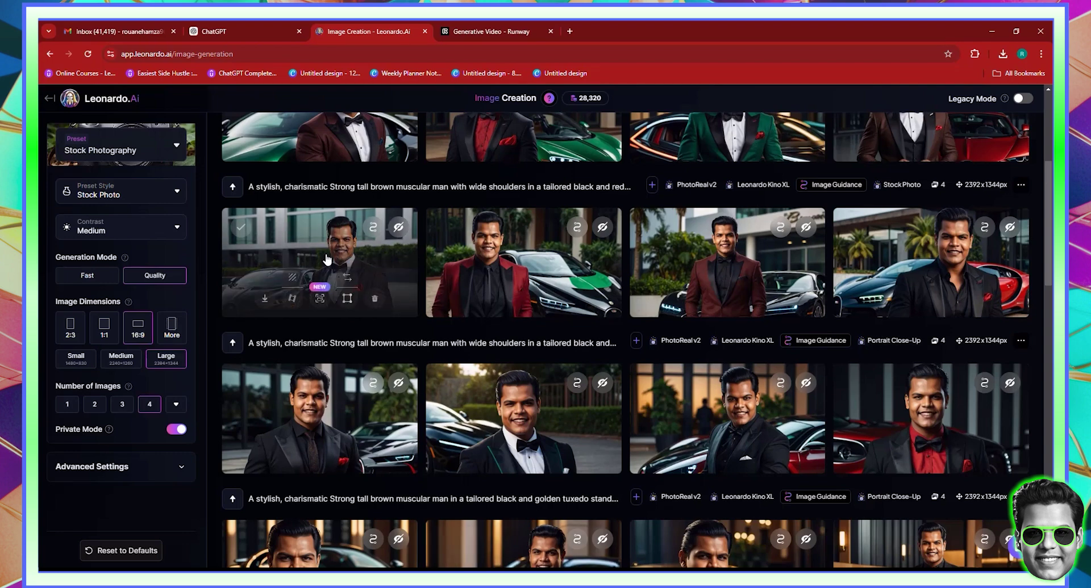
left_click(327, 260)
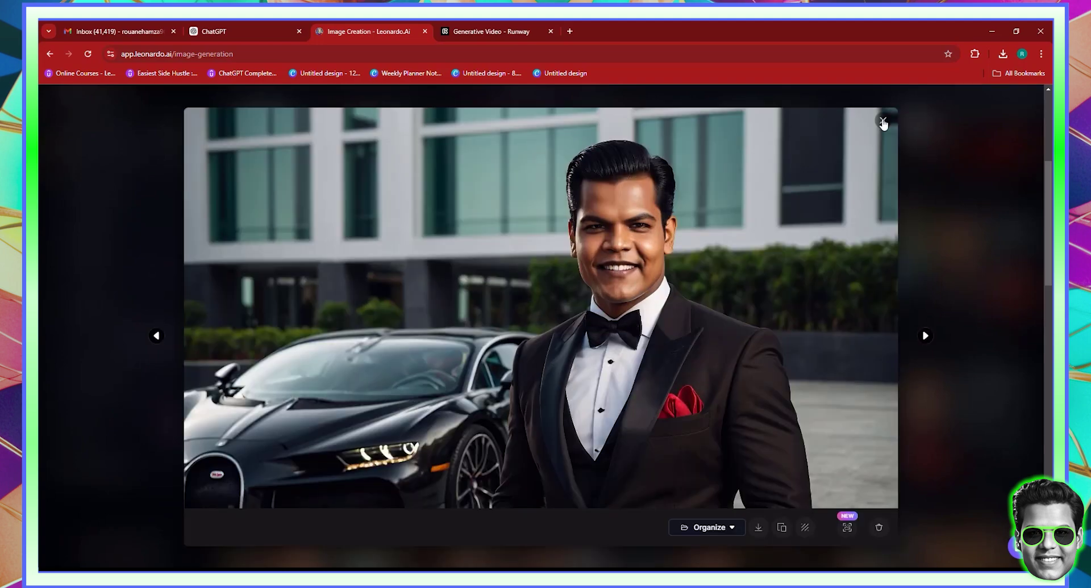
left_click(419, 553)
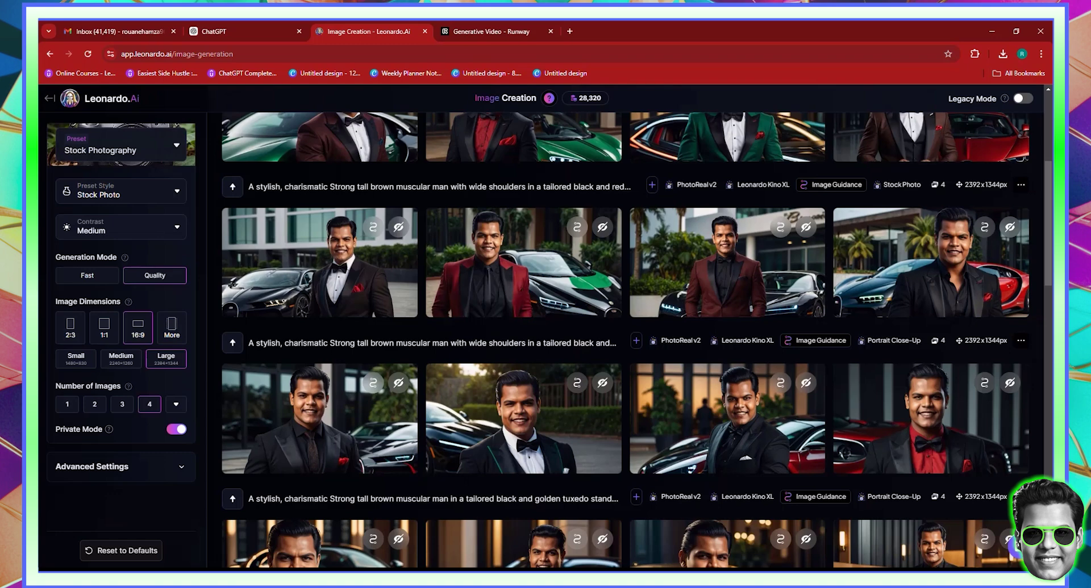
key("alt+Tab")
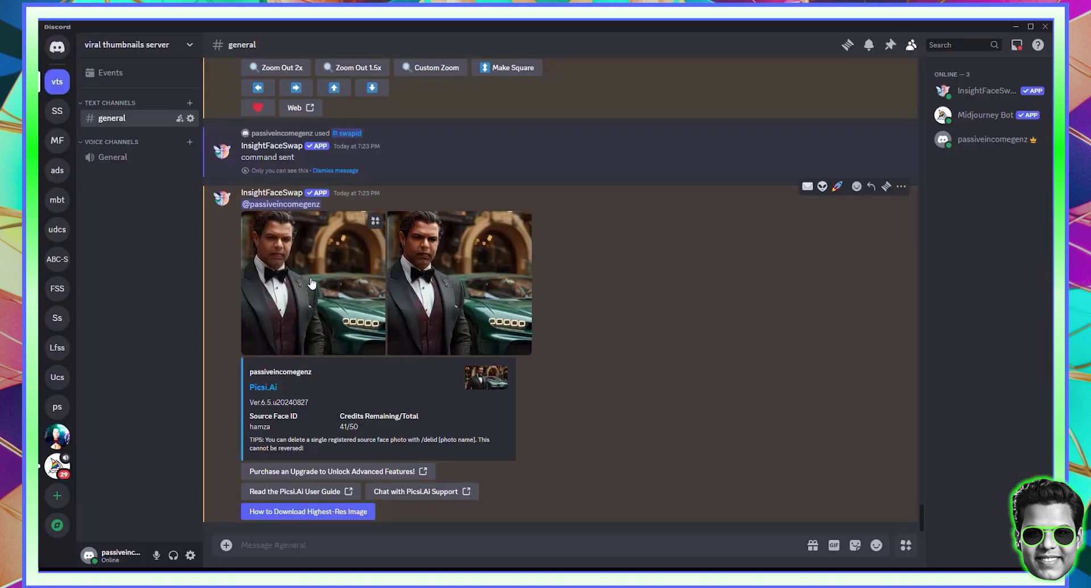
Save the face-swapped tuxedo and green Bugatti image as a JPG in Downloads
left_click(311, 264)
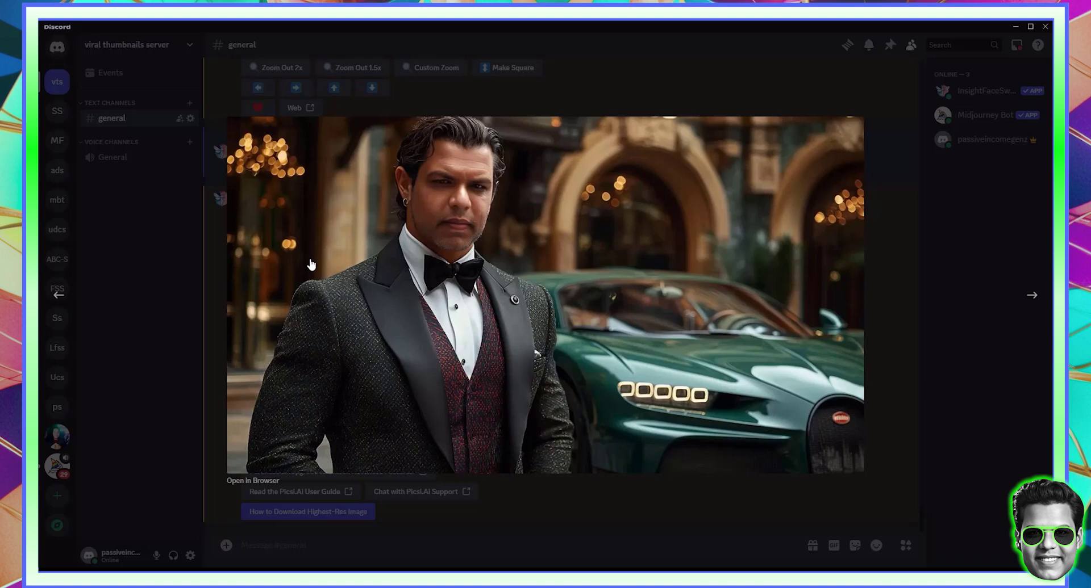
right_click(461, 245)
left_click(491, 277)
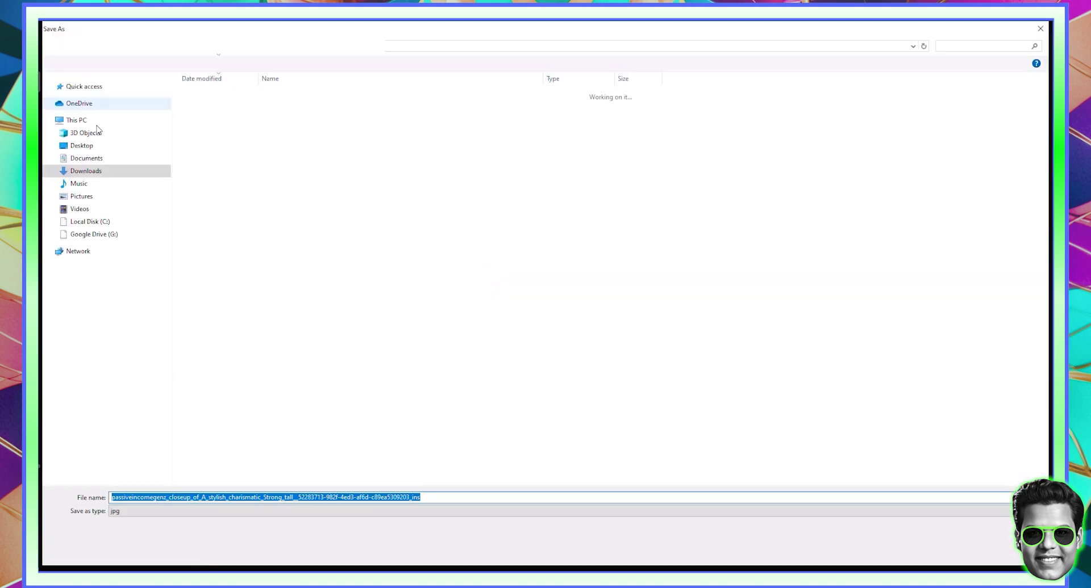
left_click(104, 116)
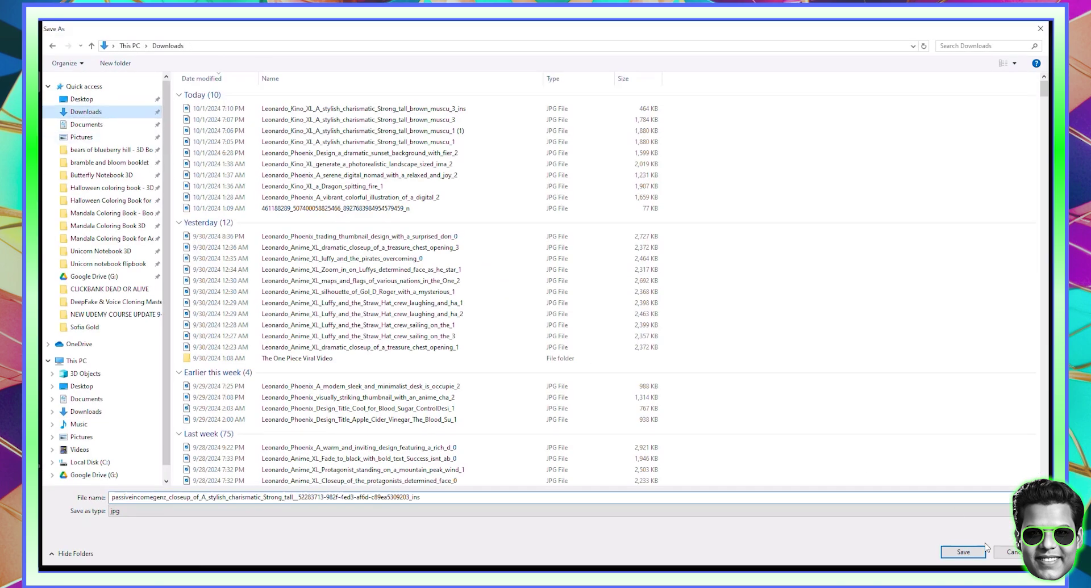
left_click(966, 554)
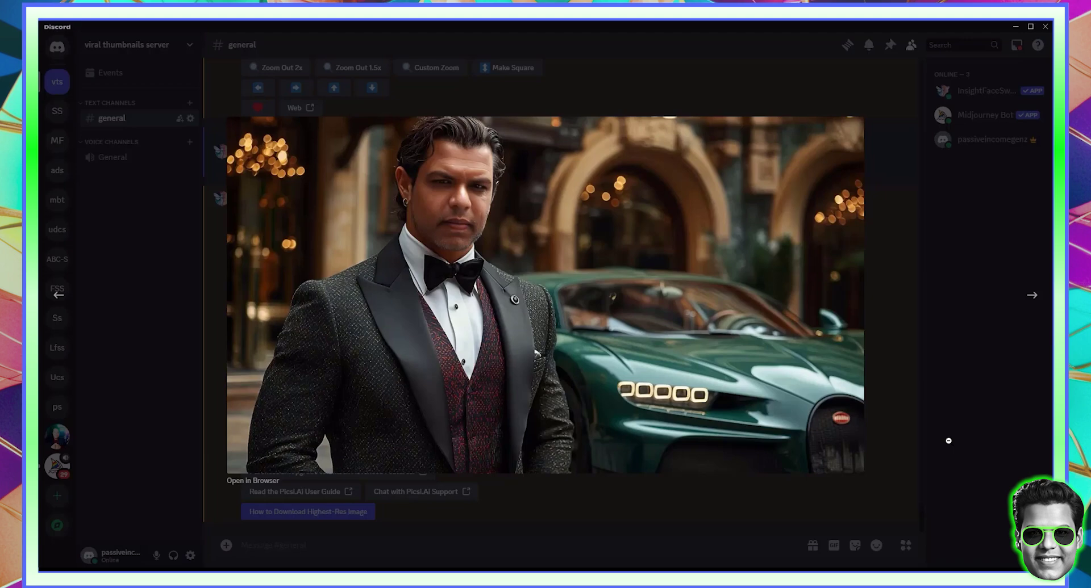
Close the enlarged face-swap image viewer
left_click(948, 441)
scroll(573, 451, "up", 4)
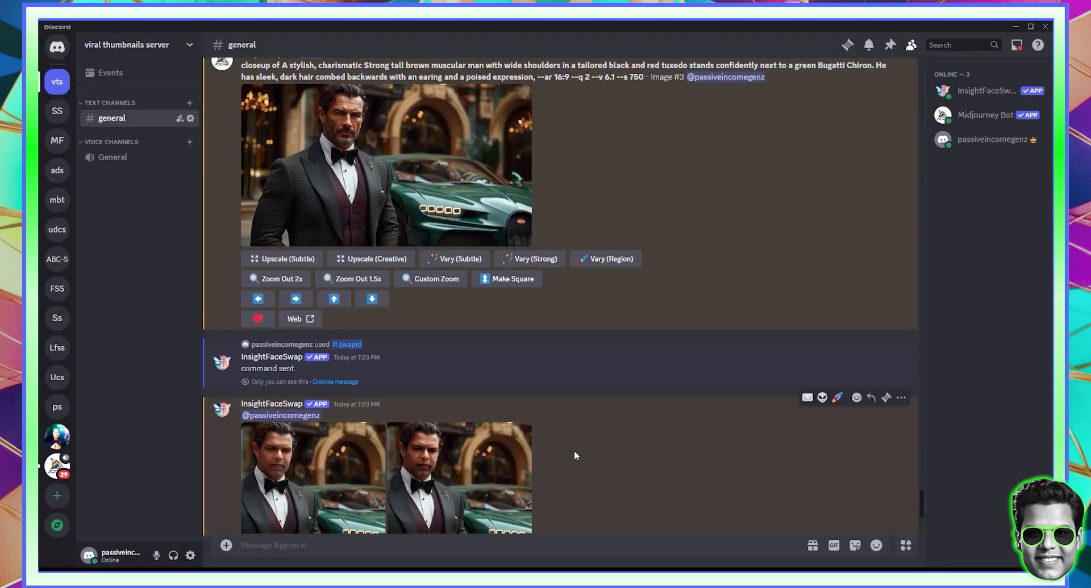
scroll(574, 451, "down", 4)
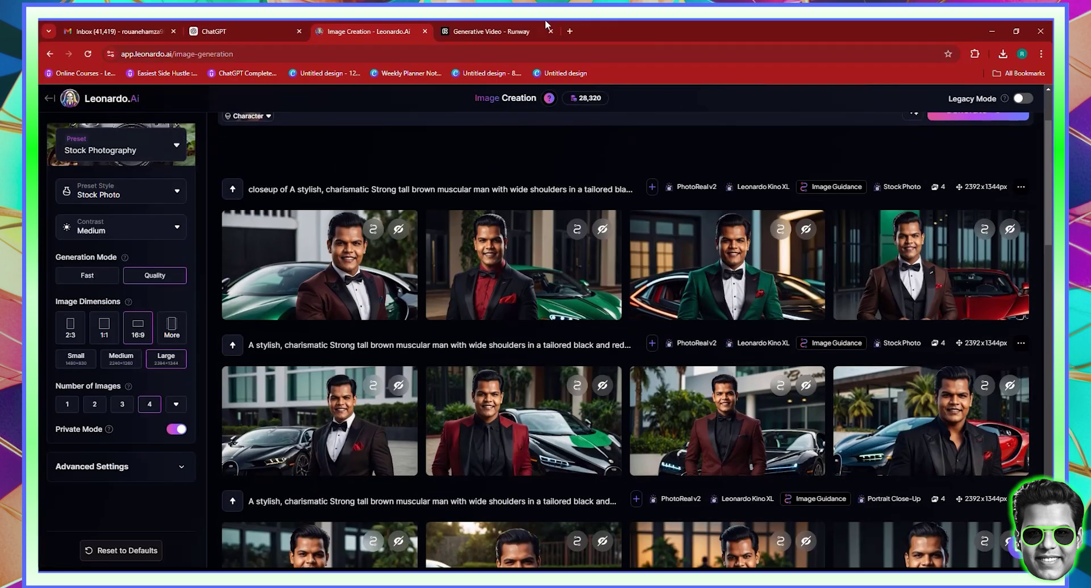
Upload the face-swapped tuxedo JPG as the Gen-3 Alpha first frame
left_click(544, 26)
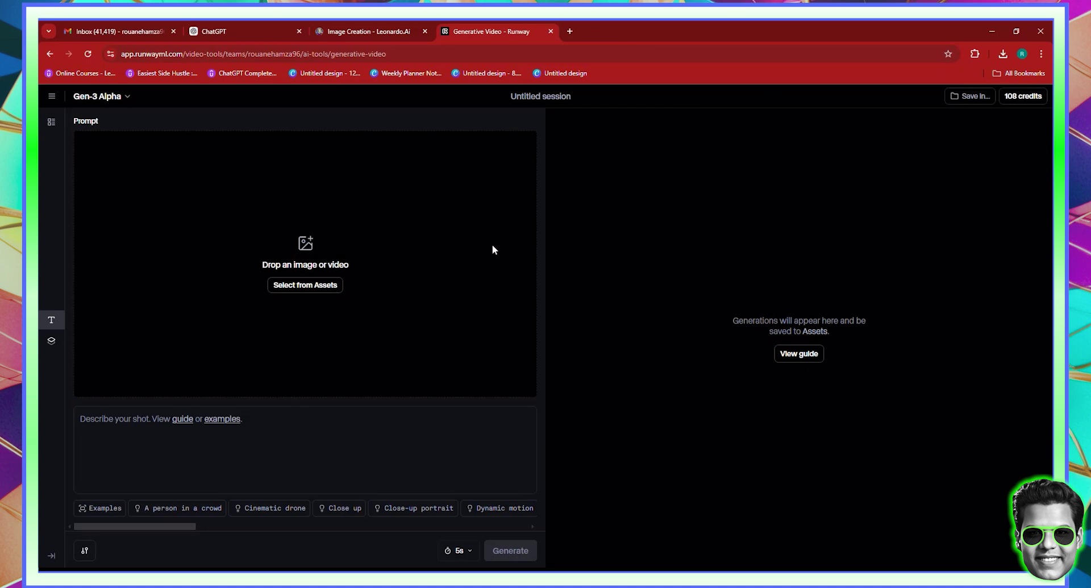
left_click(322, 261)
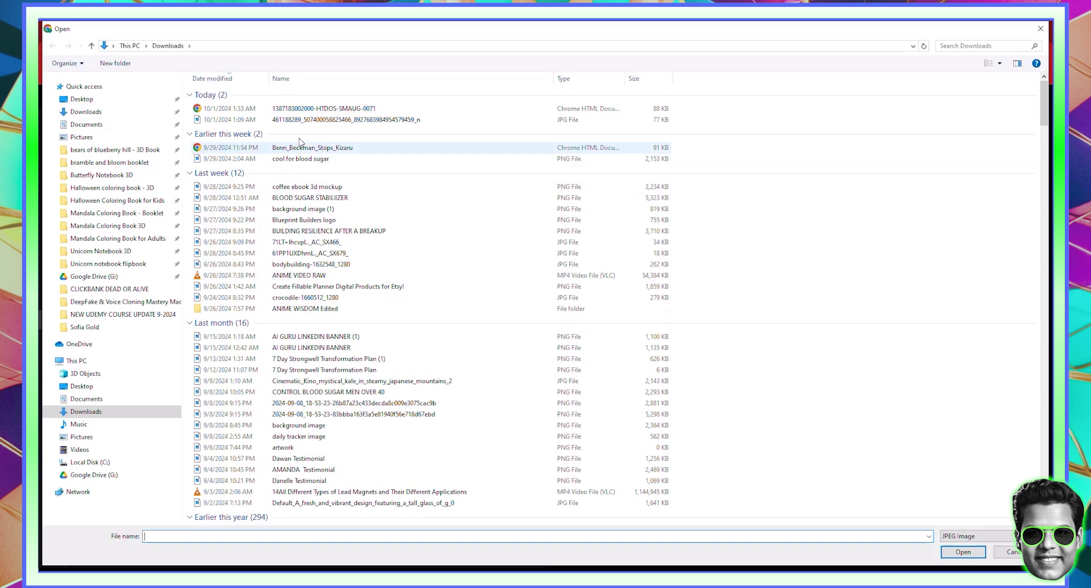
double_click(328, 109)
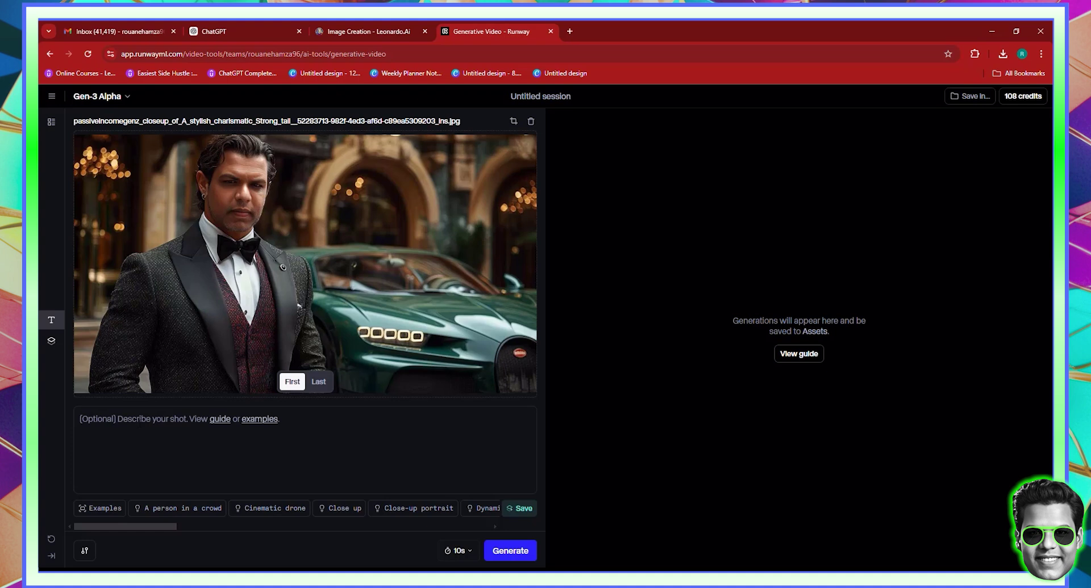
Enter the prompt "a charismatic entrepreneur smiling at the camera"
type("a charismtic")
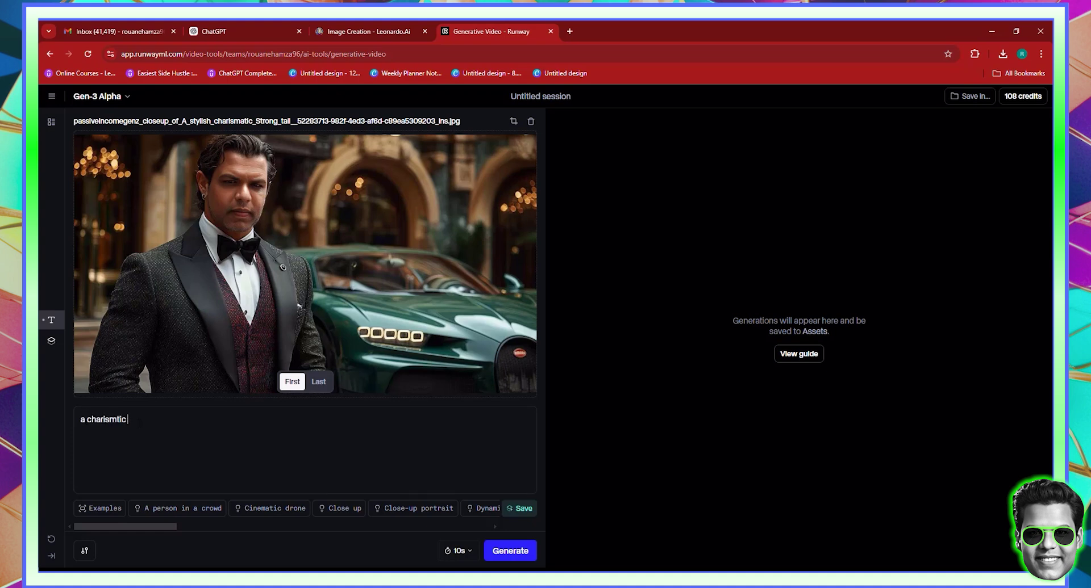
key("BackSpace")
key("BackSpace")
key("BackSpace")
type("charismatic entrepreneur smiling at the camera")
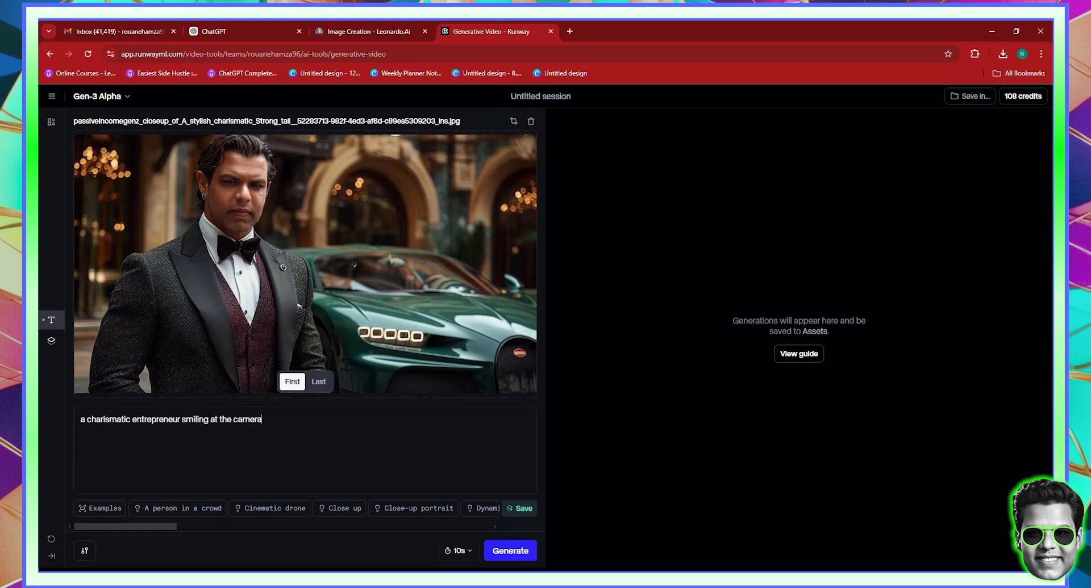
Set the video duration to 5 seconds and start generating
left_click(454, 551)
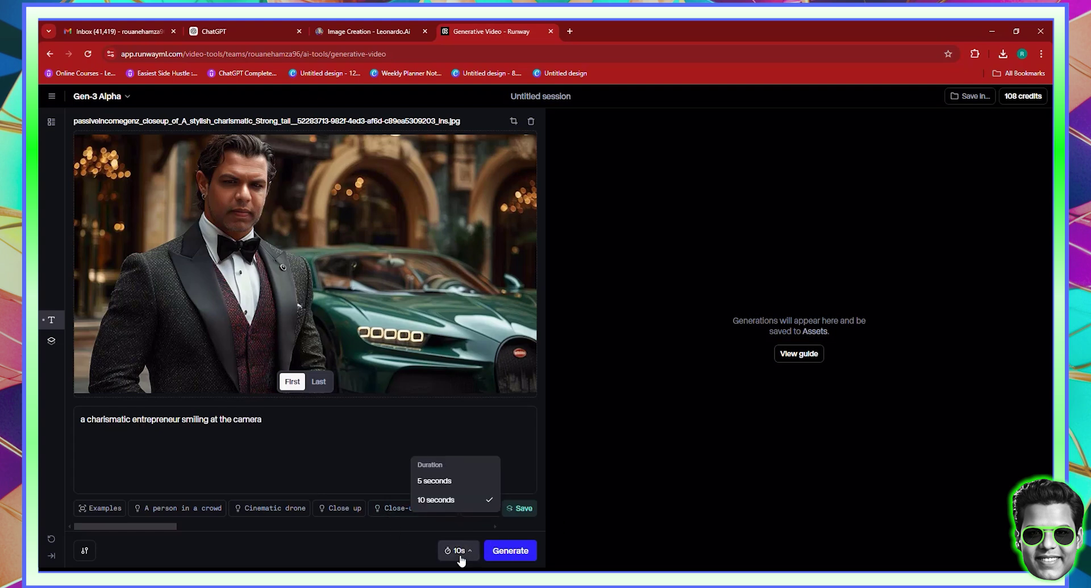
left_click(445, 482)
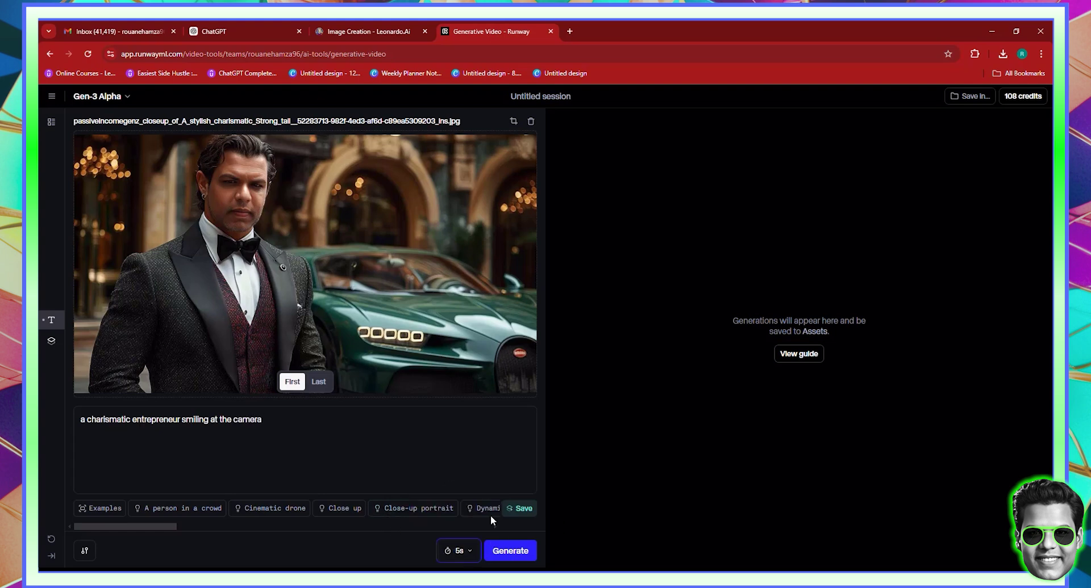
left_click(512, 554)
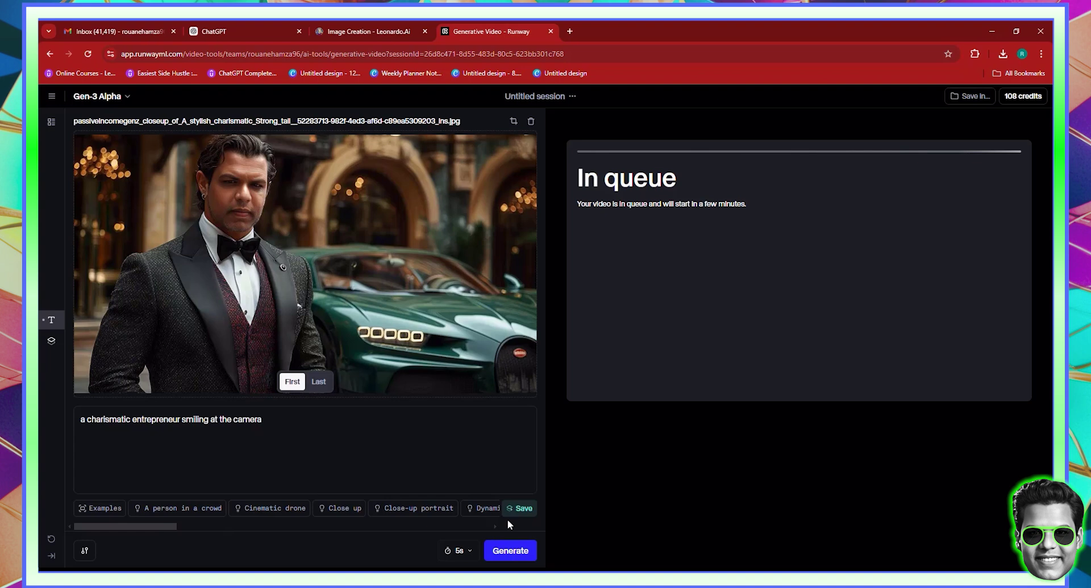
left_click_drag(165, 527, 196, 527)
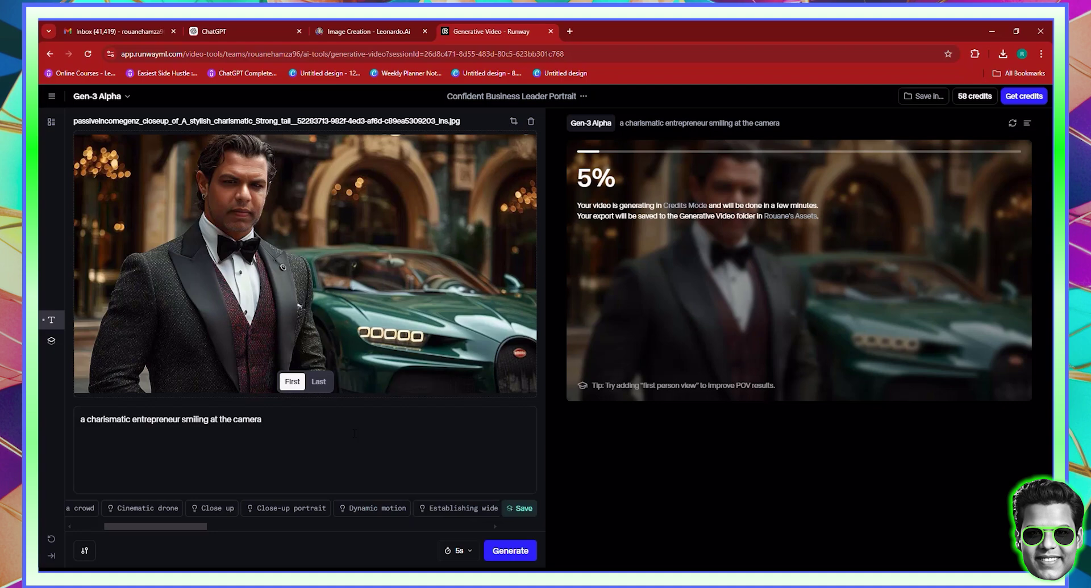
left_click_drag(138, 529, 232, 538)
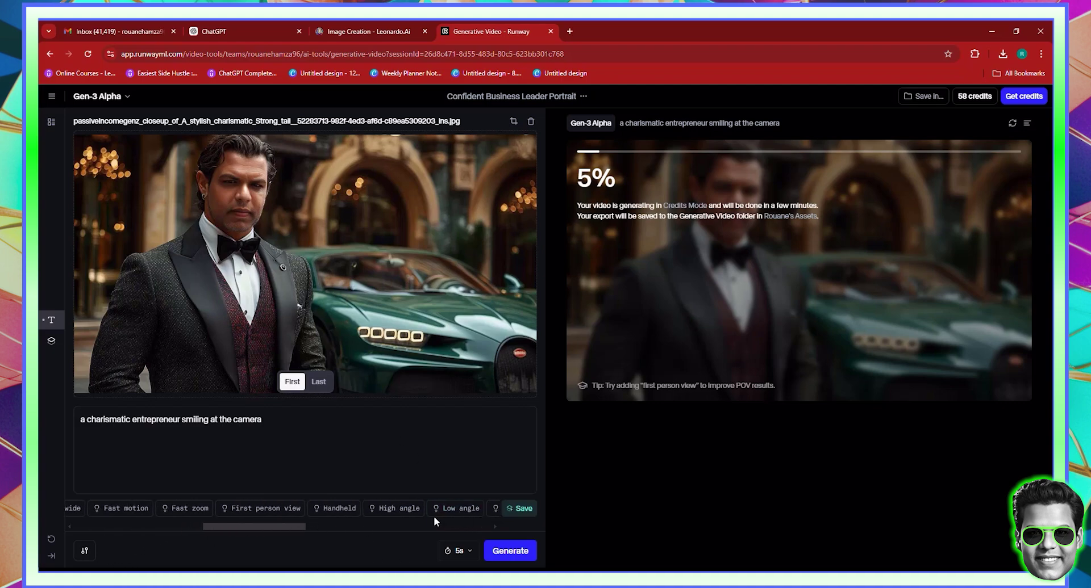
left_click_drag(270, 526, 162, 515)
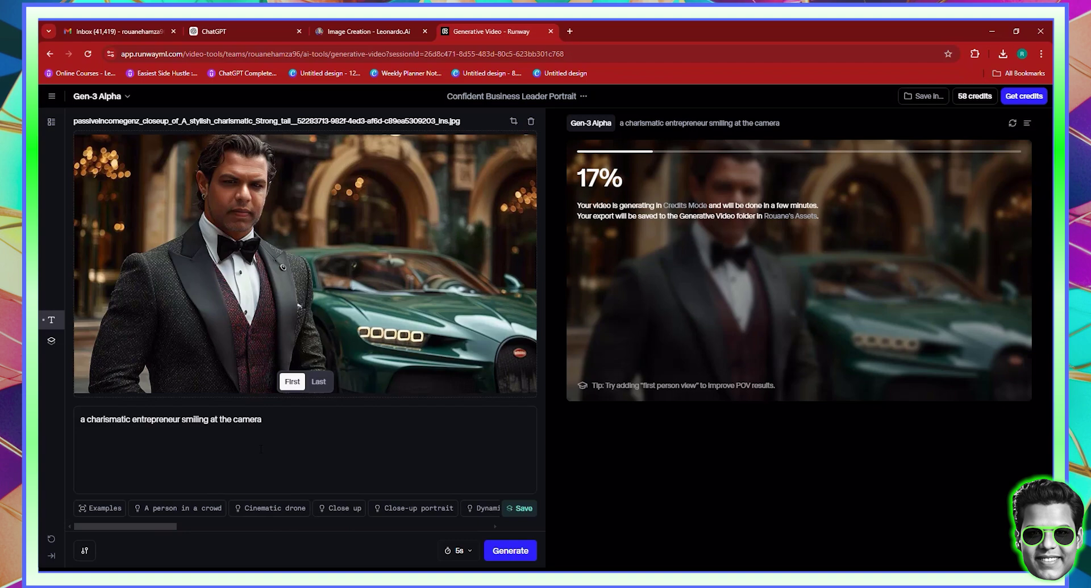
Turn on Remove Runway watermark in the generation settings
left_click(85, 551)
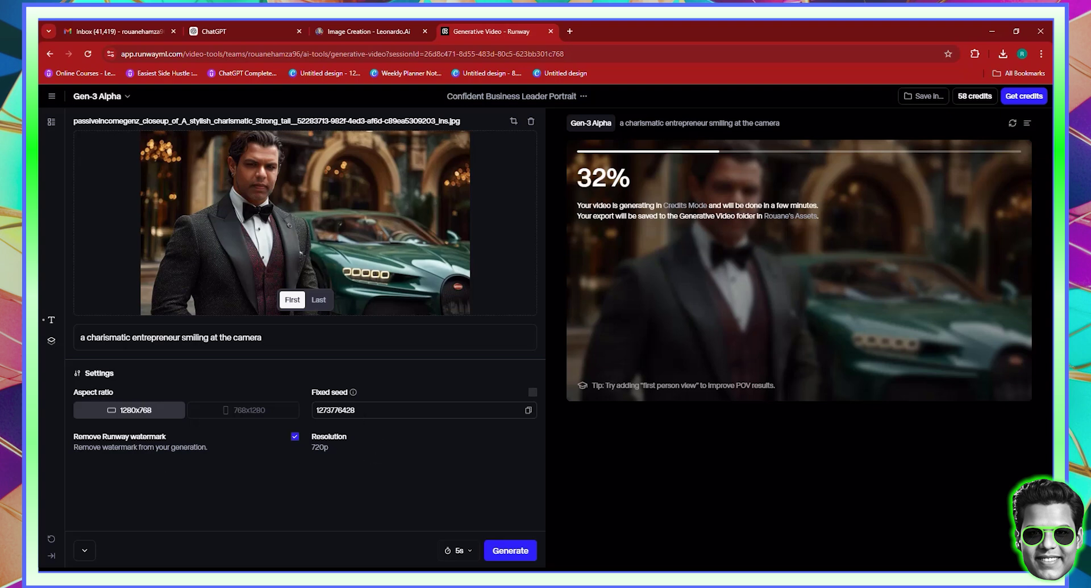
left_click(295, 438)
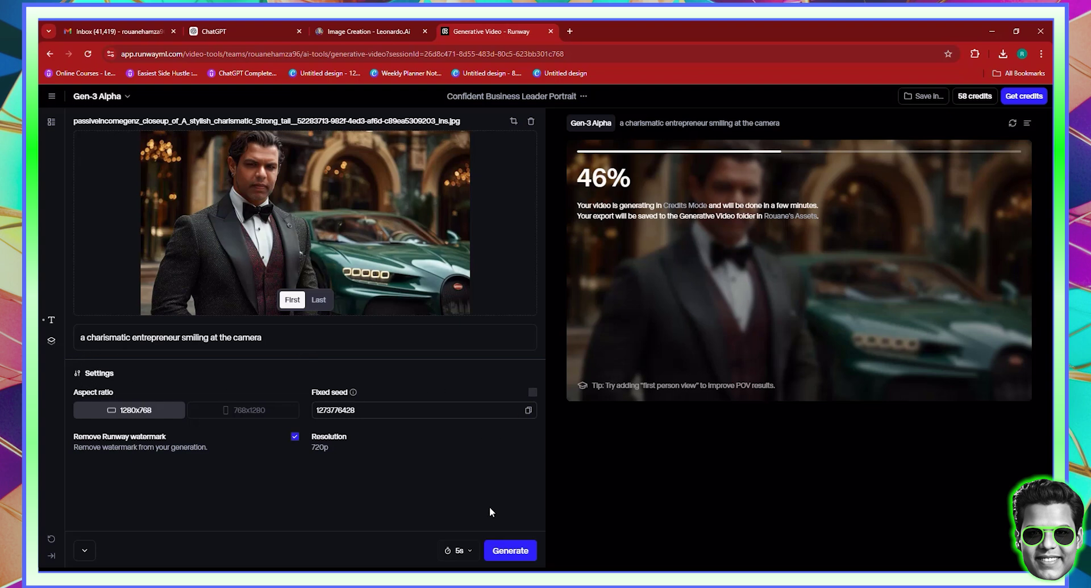
left_click(86, 558)
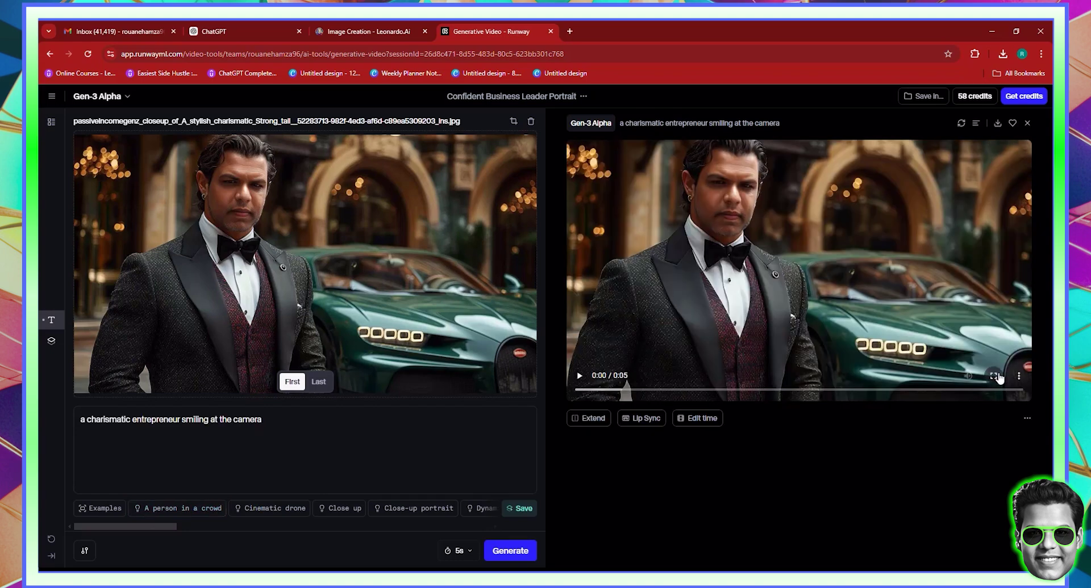
Play the finished 5-second clip full screen
left_click(995, 379)
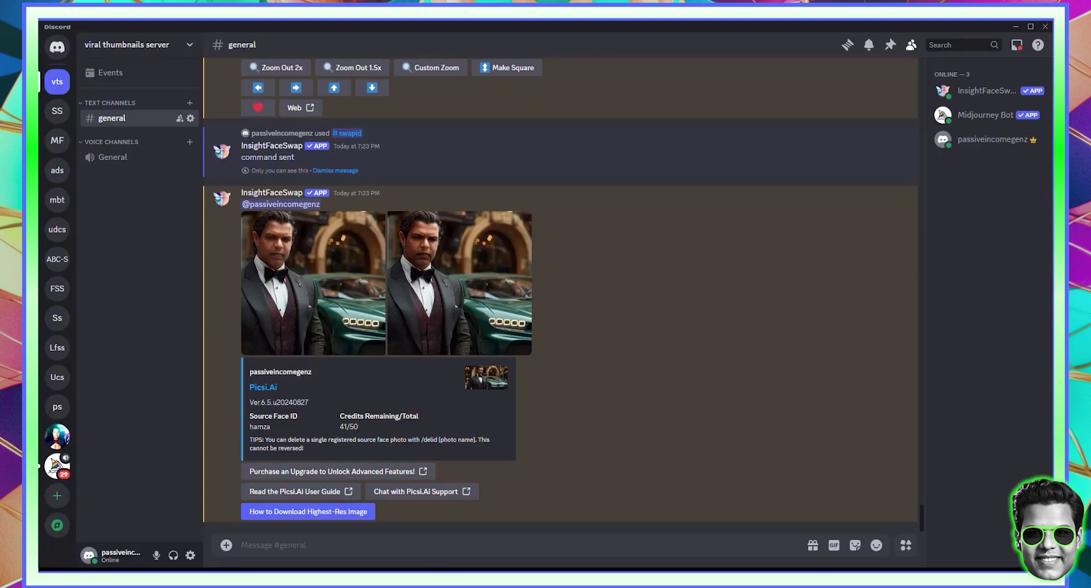
Enlarge the original Midjourney four-image grid in #general, then close it
scroll(455, 329, "up", 6)
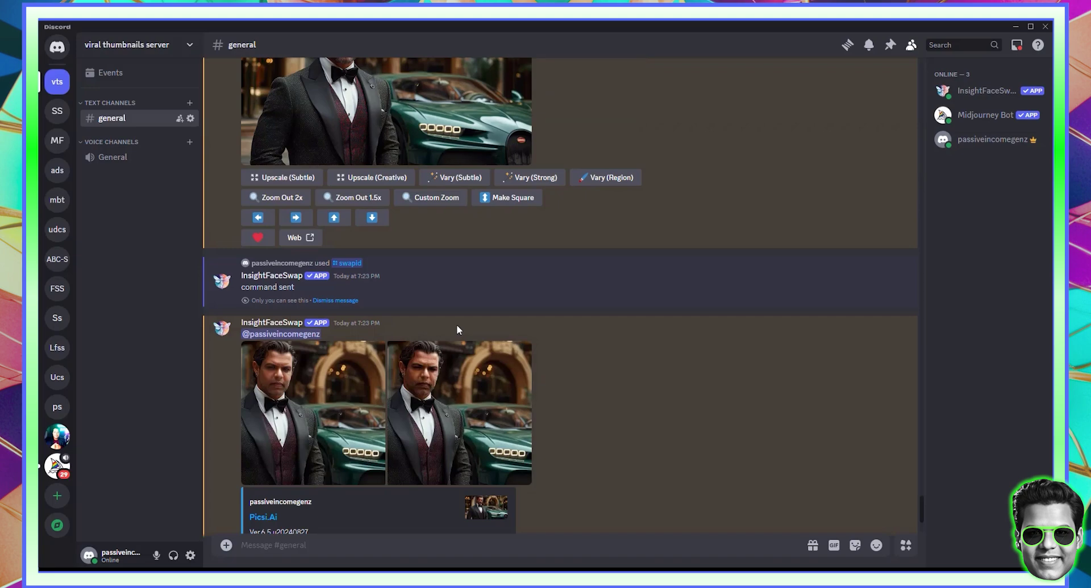
scroll(432, 229, "up", 2)
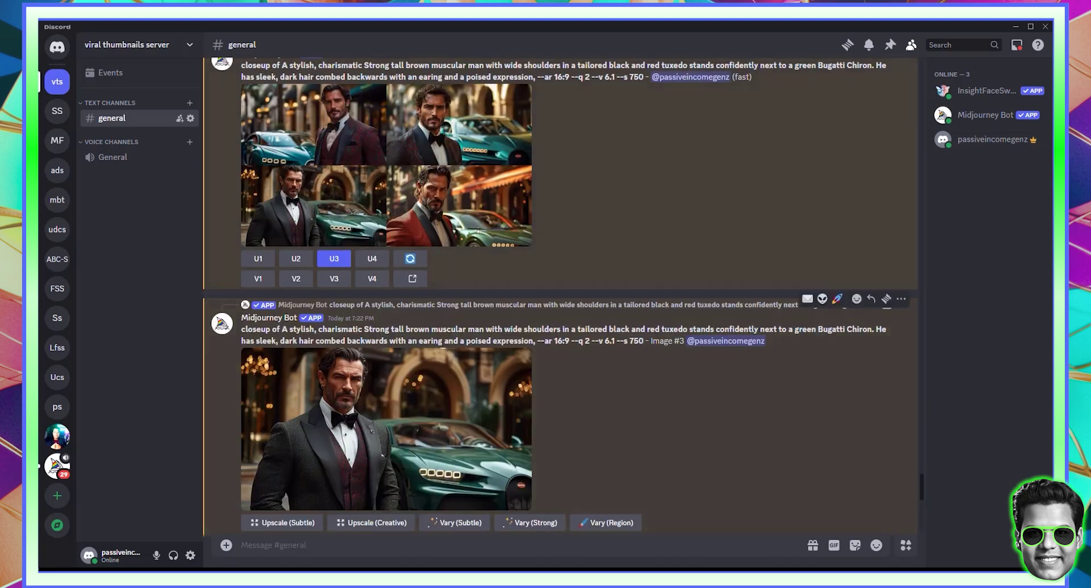
left_click(340, 134)
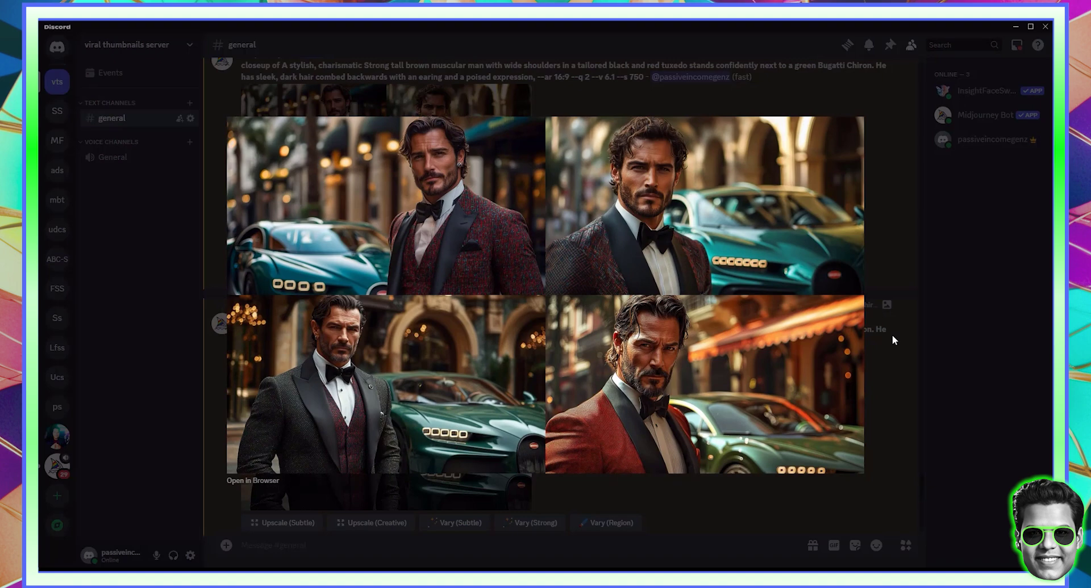
left_click(896, 394)
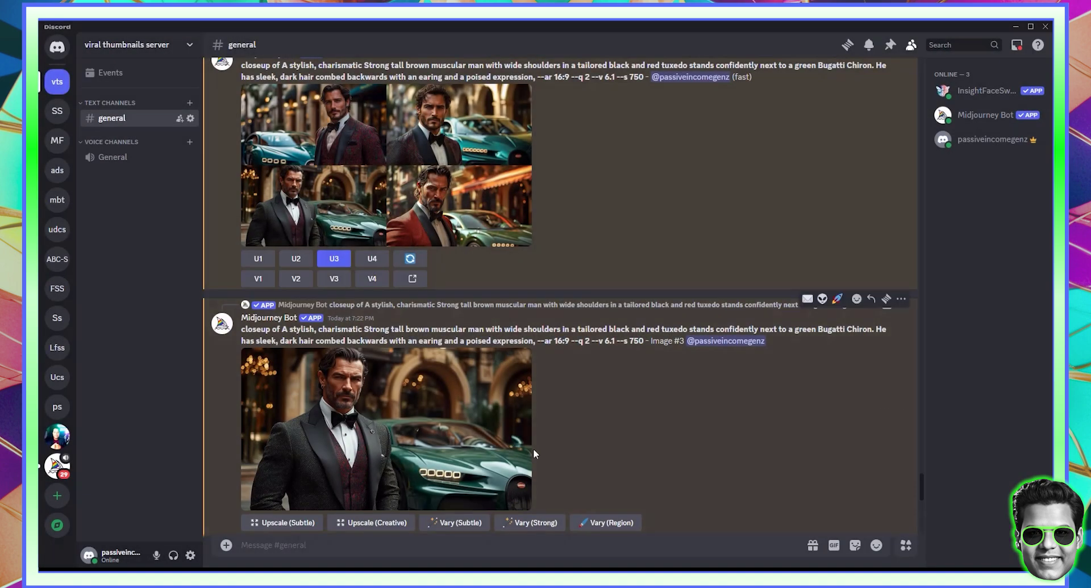
scroll(394, 423, "down", 4)
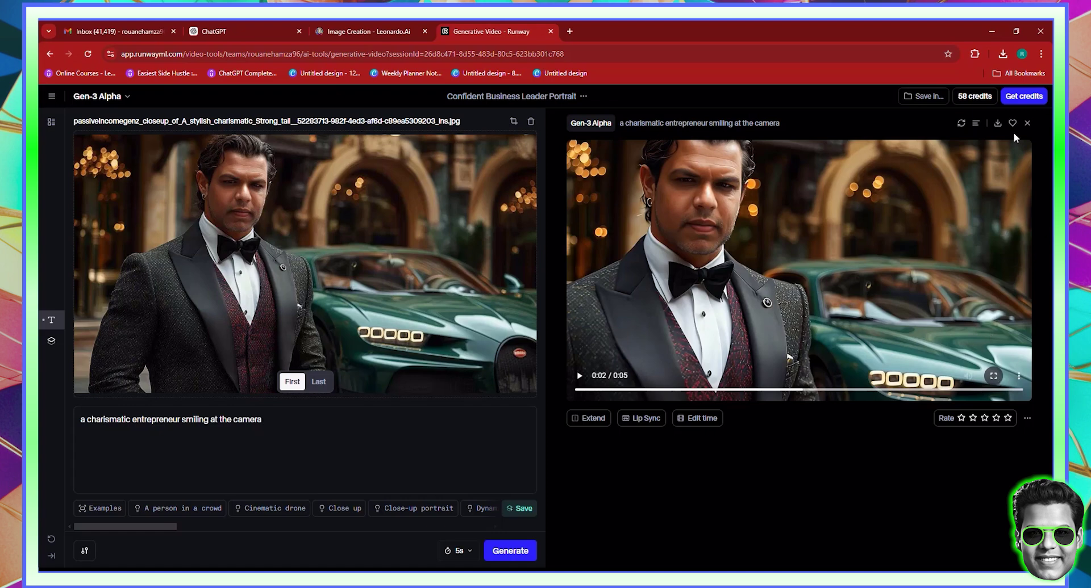
Download the 5-second Gen-3 Alpha clip as an mp4 and play it in VLC
left_click(996, 124)
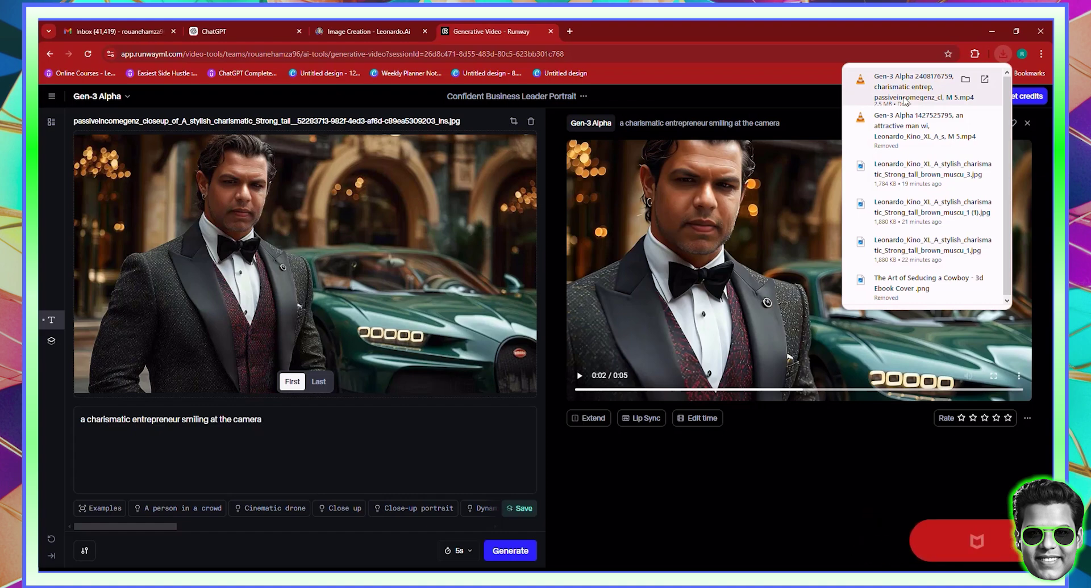
left_click(905, 91)
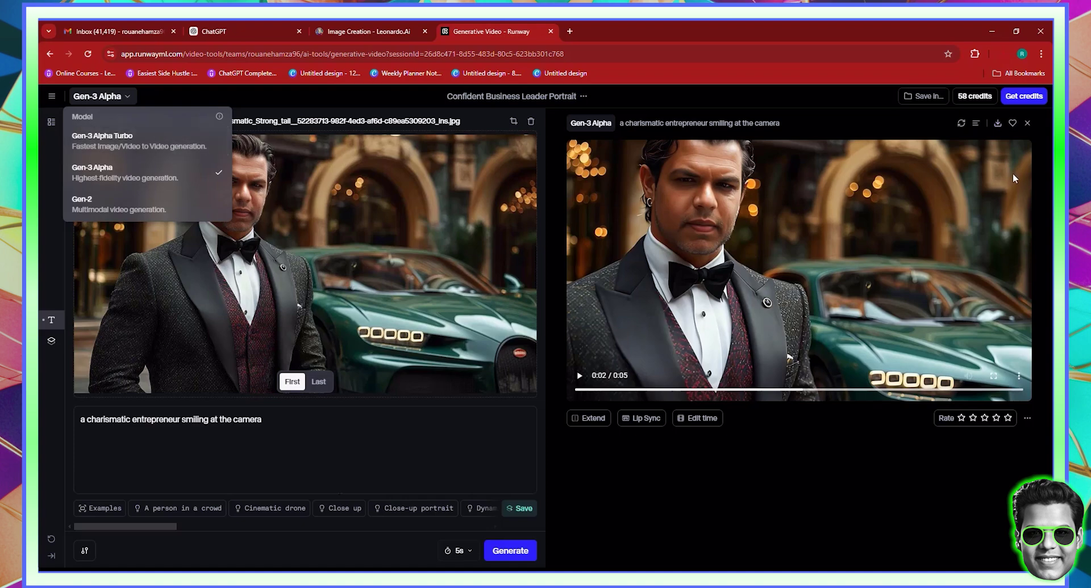
left_click(711, 520)
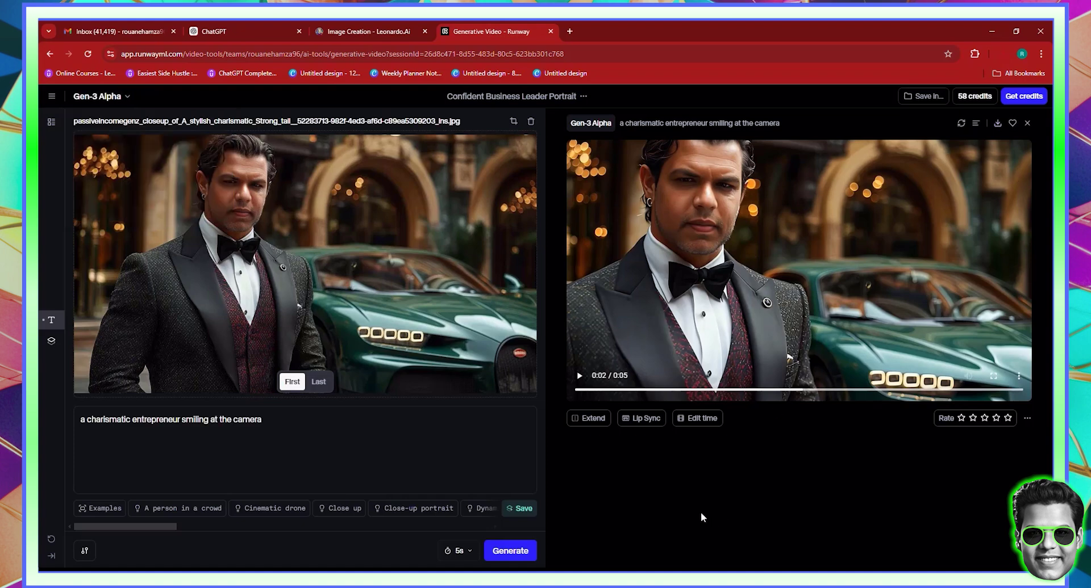